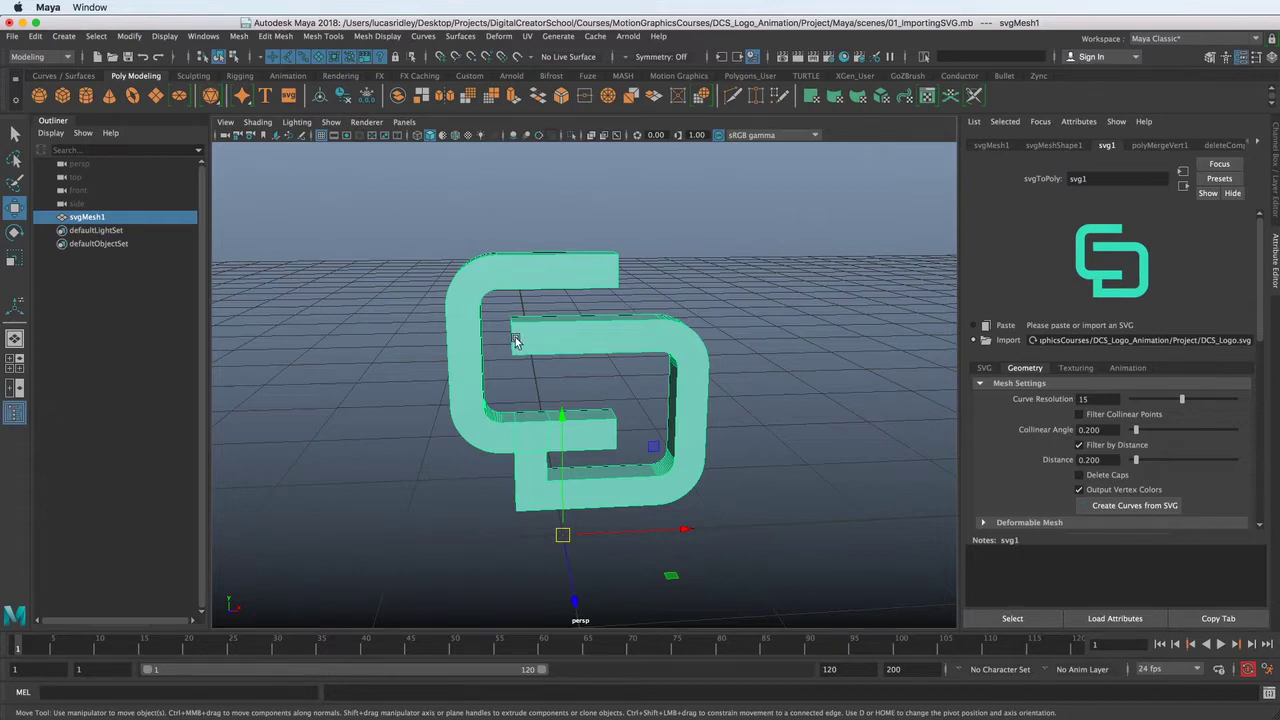
# - Orbit the perspective view around the extruded logo mesh
pyautogui.moveTo(537, 349)
pyautogui.keyDown('alt'); pyautogui.mouseDown()
pyautogui.moveTo(737, 354)
pyautogui.moveTo(606, 349)
pyautogui.moveTo(563, 305)
pyautogui.moveTo(560, 333)
pyautogui.moveTo(530, 320)
pyautogui.moveTo(515, 337)
pyautogui.mouseUp(); pyautogui.keyUp('alt')
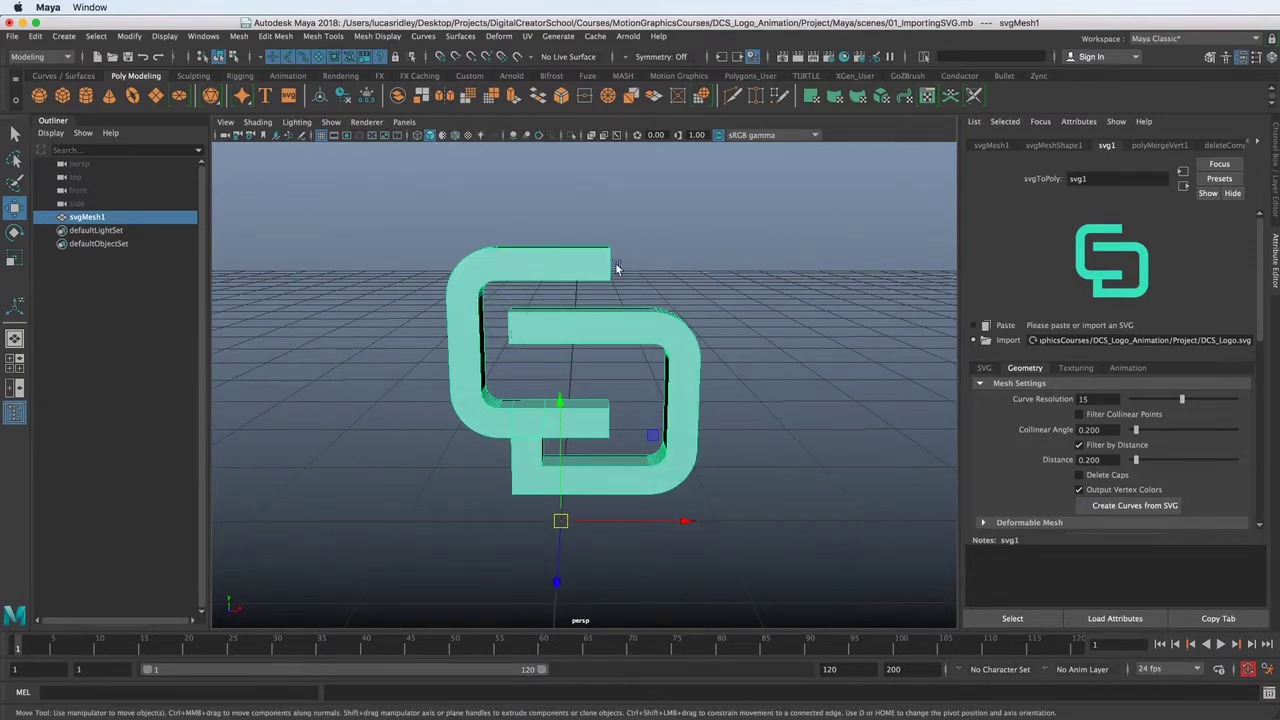
# - Duplicate the logo mesh and rename the copy OriginalLogo
pyautogui.press('super+d')
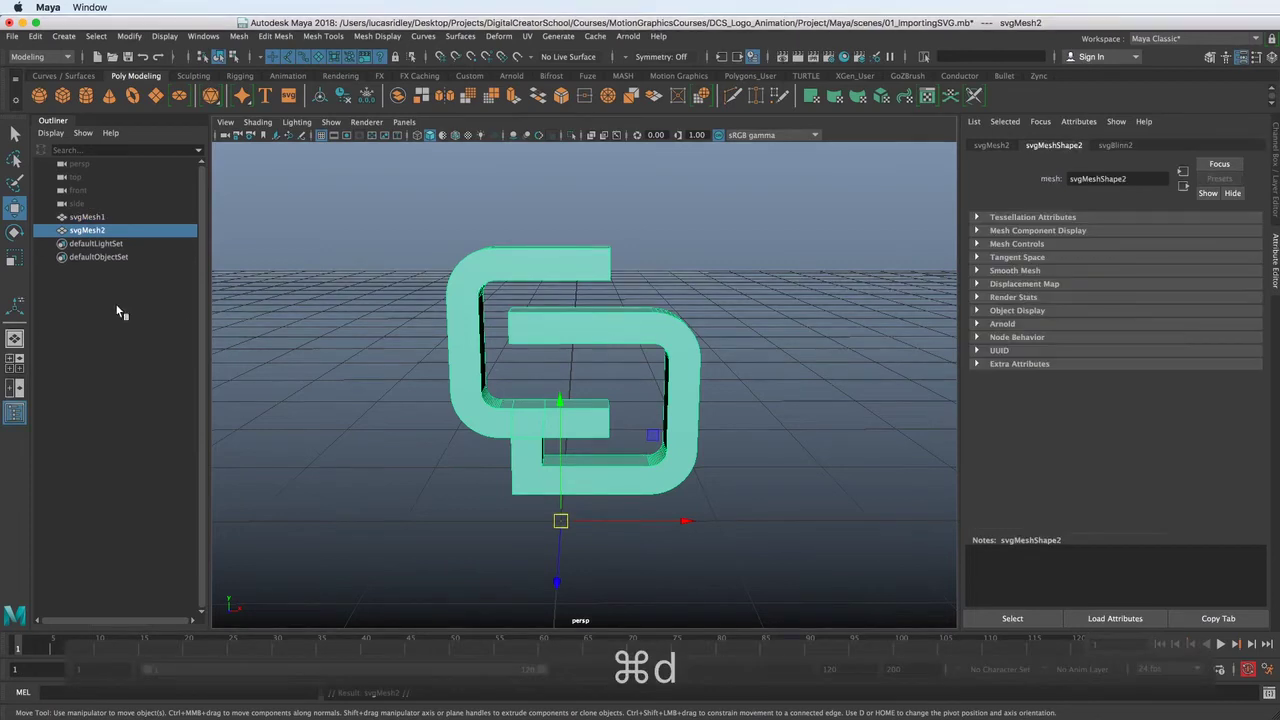
pyautogui.doubleClick(92, 231)
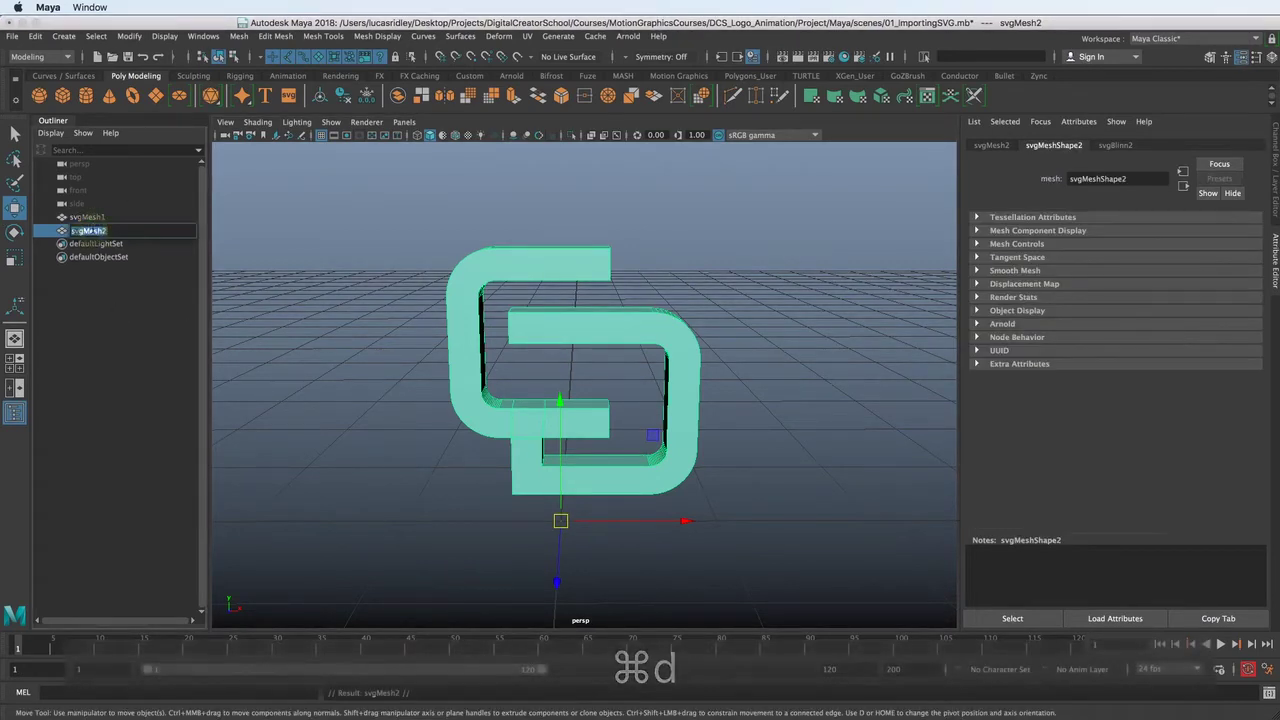
pyautogui.write('Or')
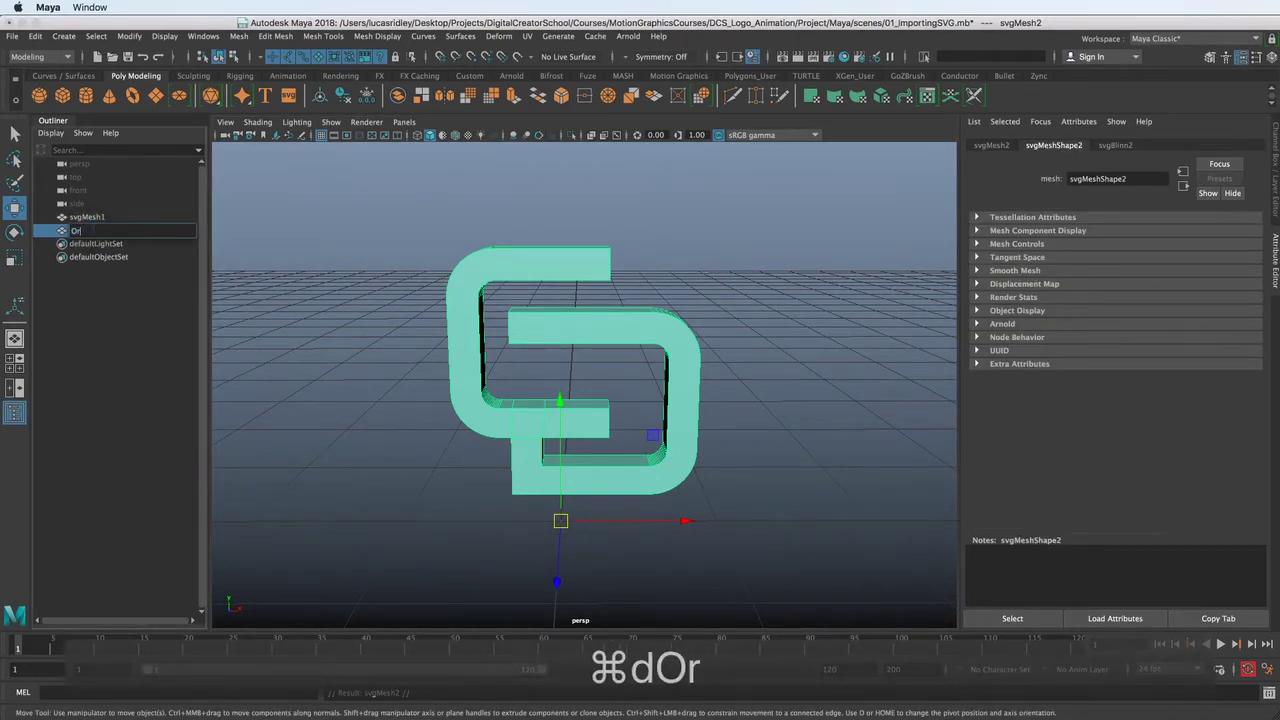
pyautogui.write('iginalLogo')
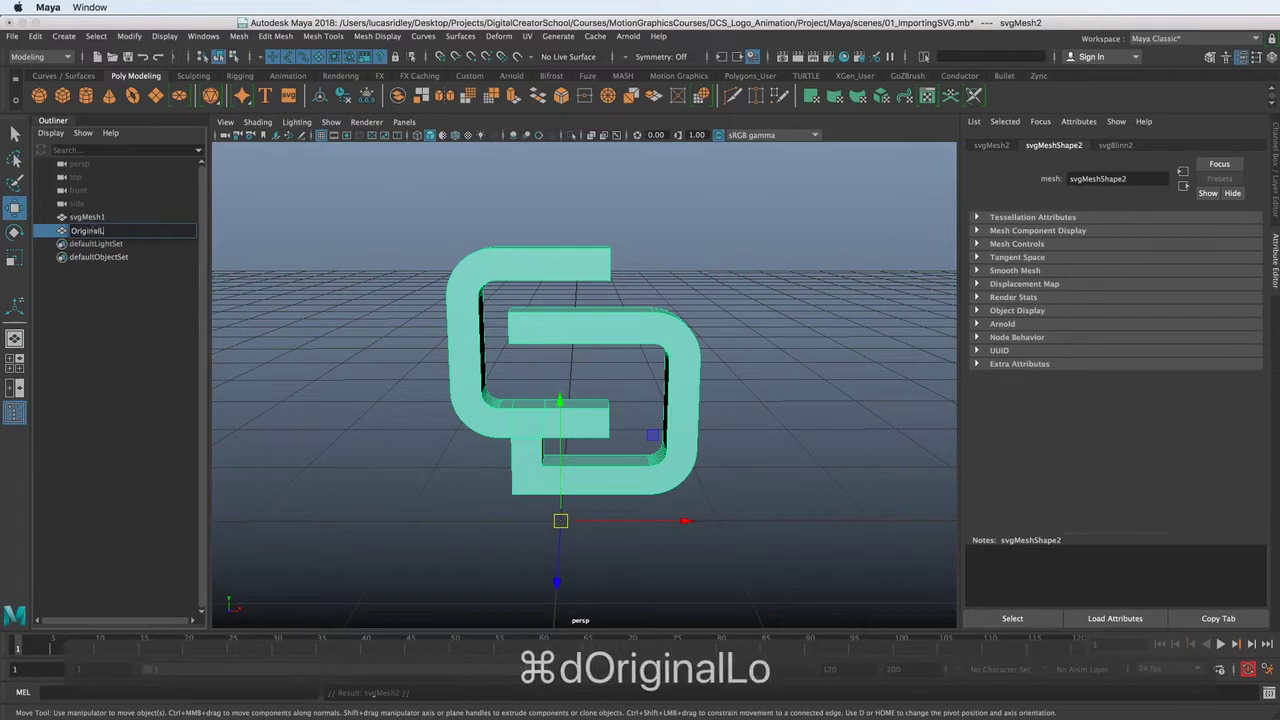
pyautogui.click(94, 232)
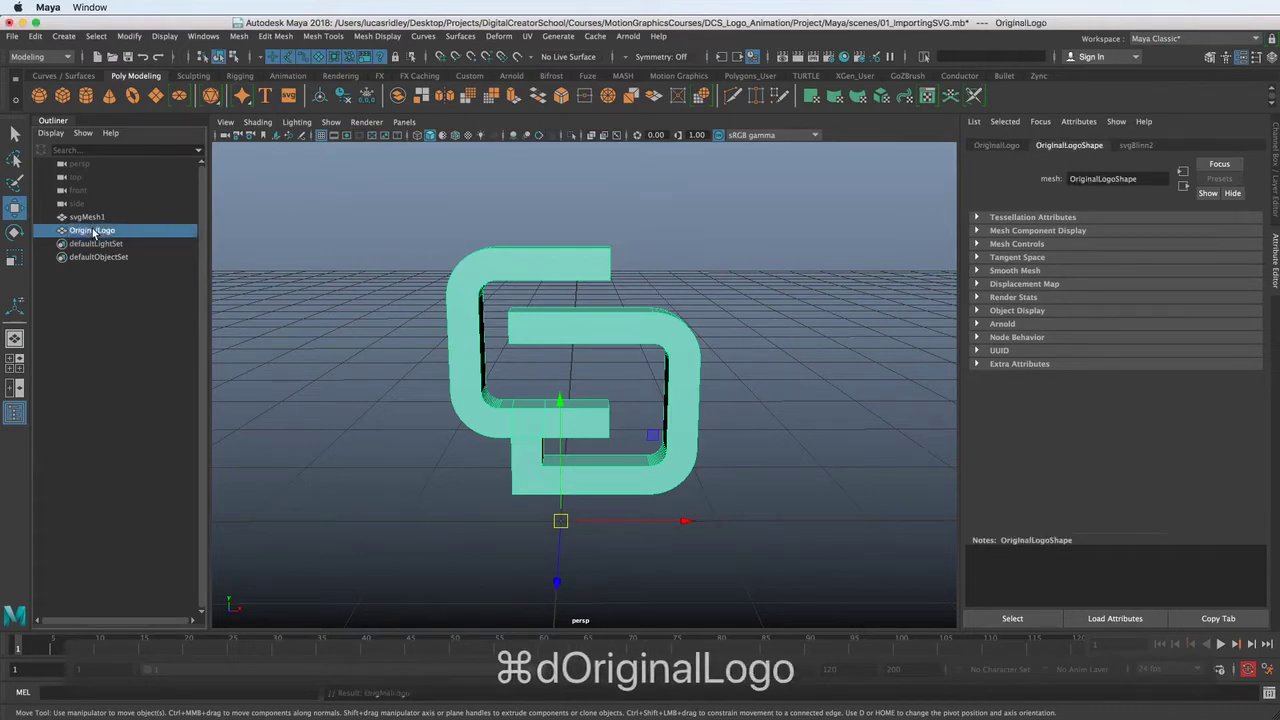
# - Hide the original svgMesh1 and select OriginalLogo in the viewport
pyautogui.click(95, 217)
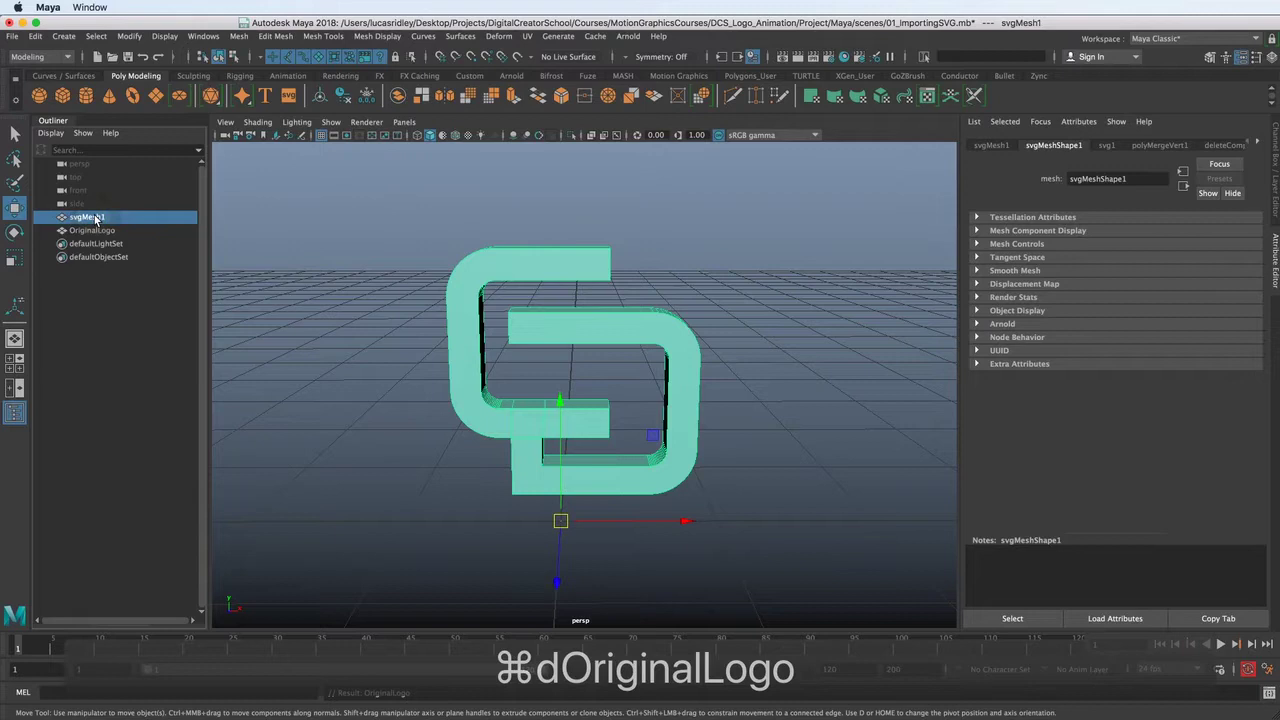
pyautogui.press('h')
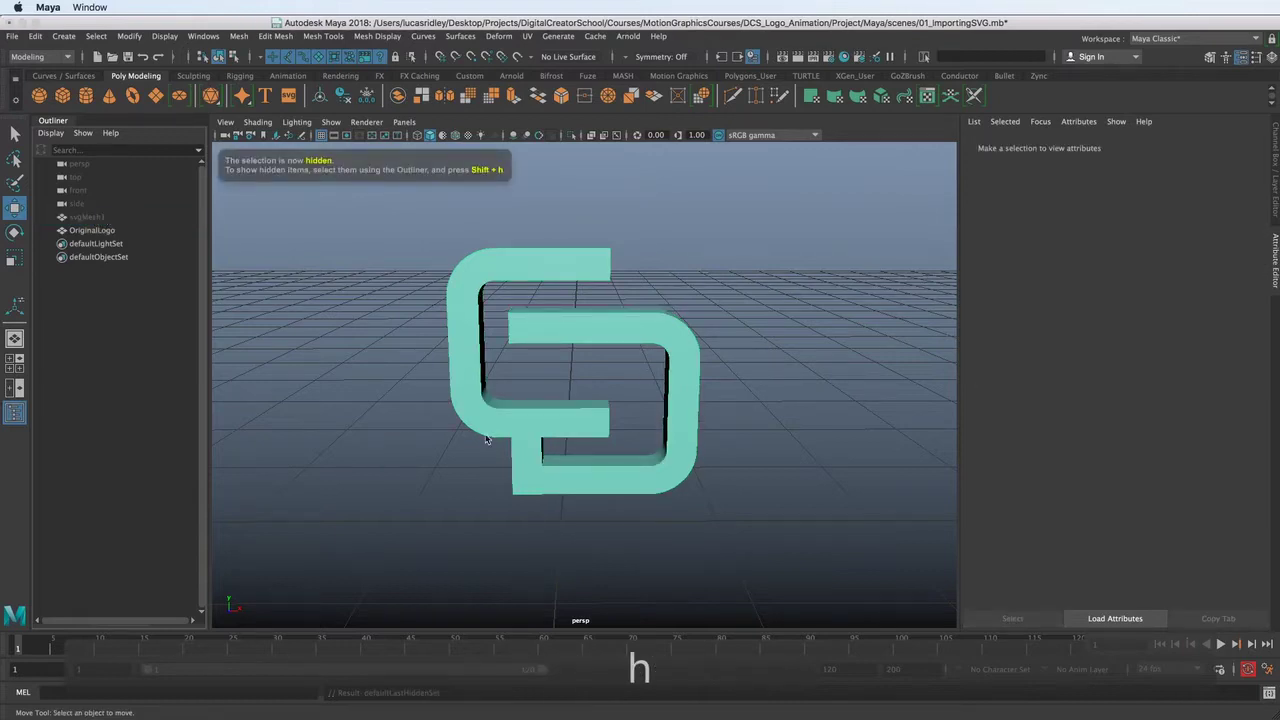
pyautogui.keyDown('alt'); pyautogui.moveTo(487, 440); pyautogui.dragTo(438, 375); pyautogui.keyUp('alt')
pyautogui.click(576, 395)
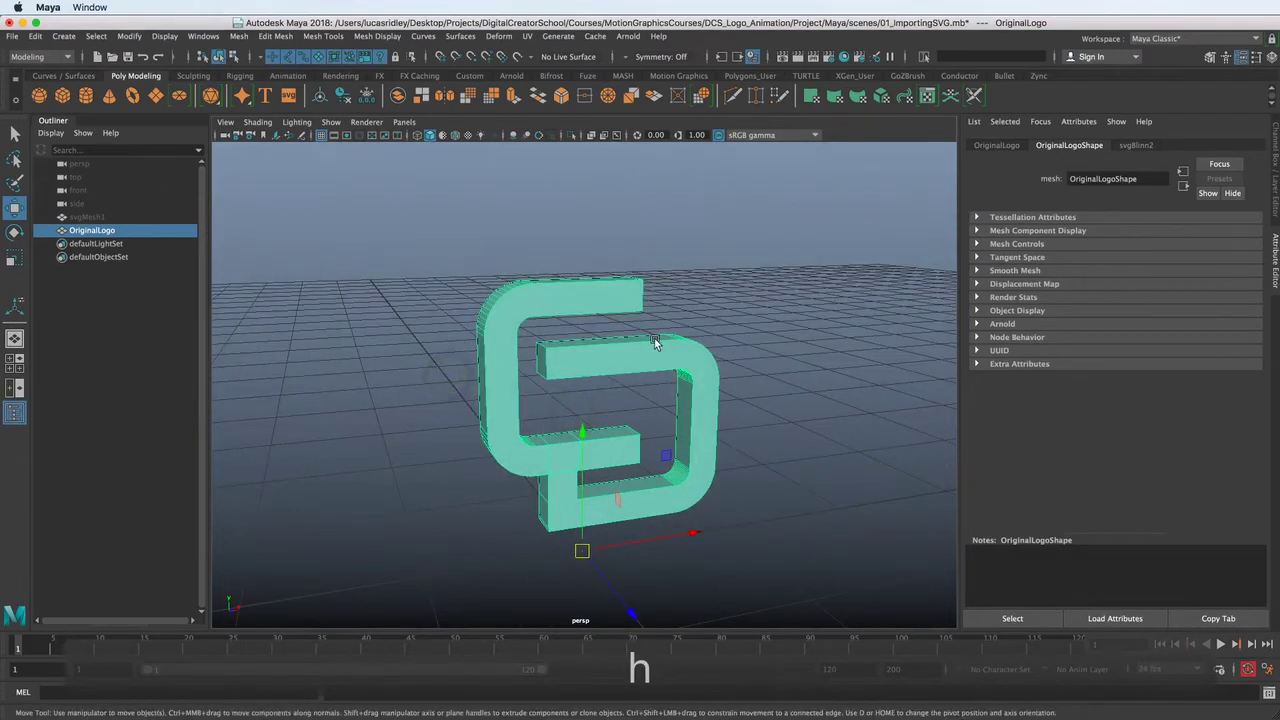
pyautogui.keyDown('alt'); pyautogui.moveTo(655, 342); pyautogui.dragTo(594, 314); pyautogui.keyUp('alt')
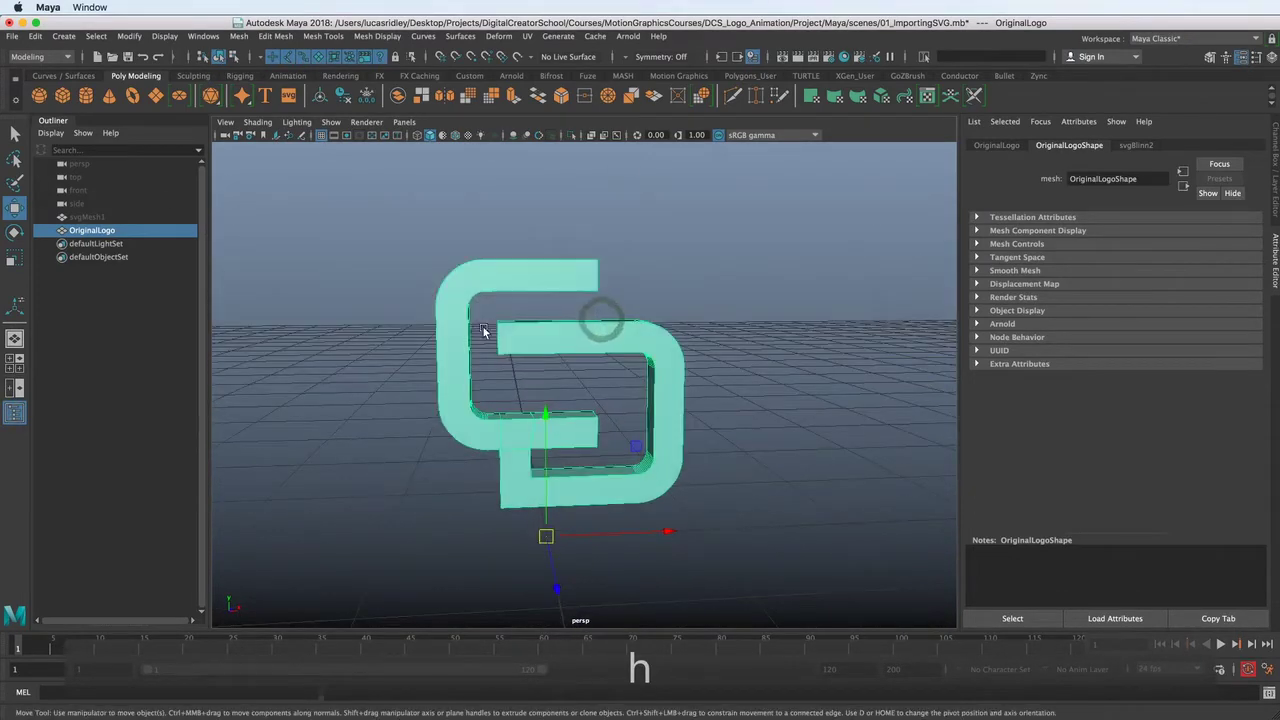
pyautogui.keyDown('alt'); pyautogui.moveTo(483, 332); pyautogui.dragTo(480, 345); pyautogui.keyUp('alt')
pyautogui.click(203, 36)
pyautogui.moveTo(275, 164)
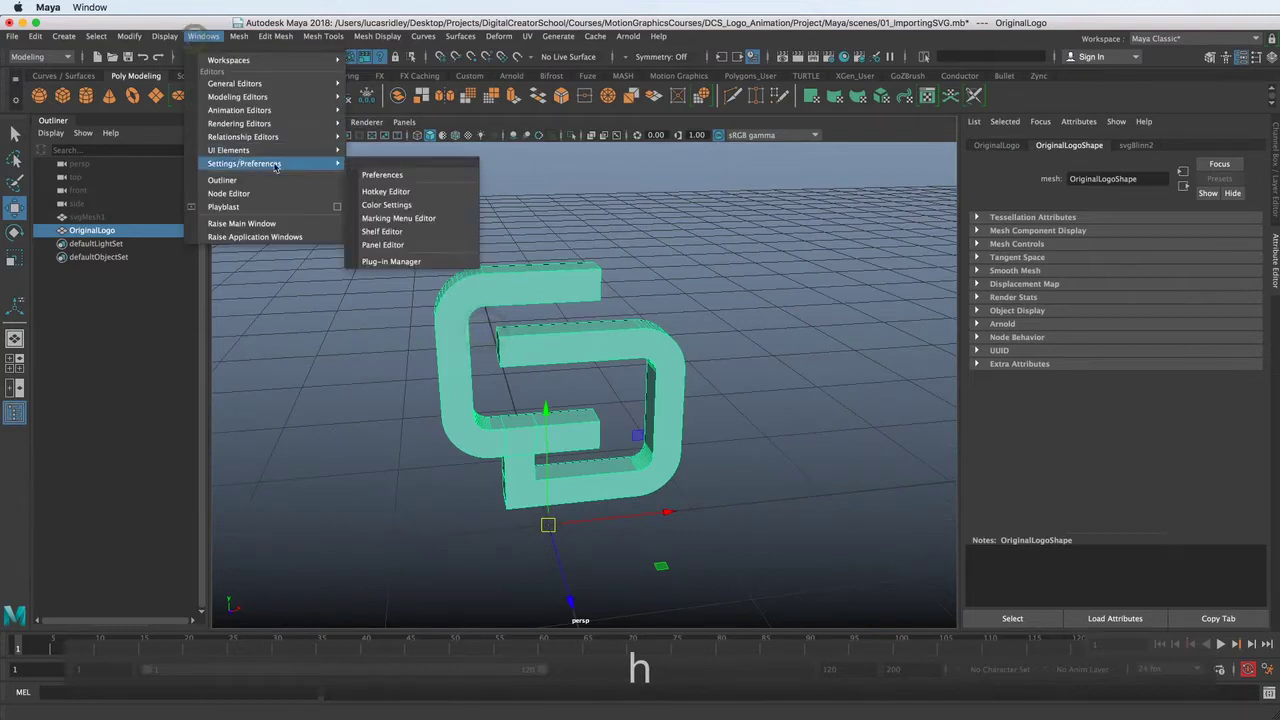
pyautogui.click(395, 261)
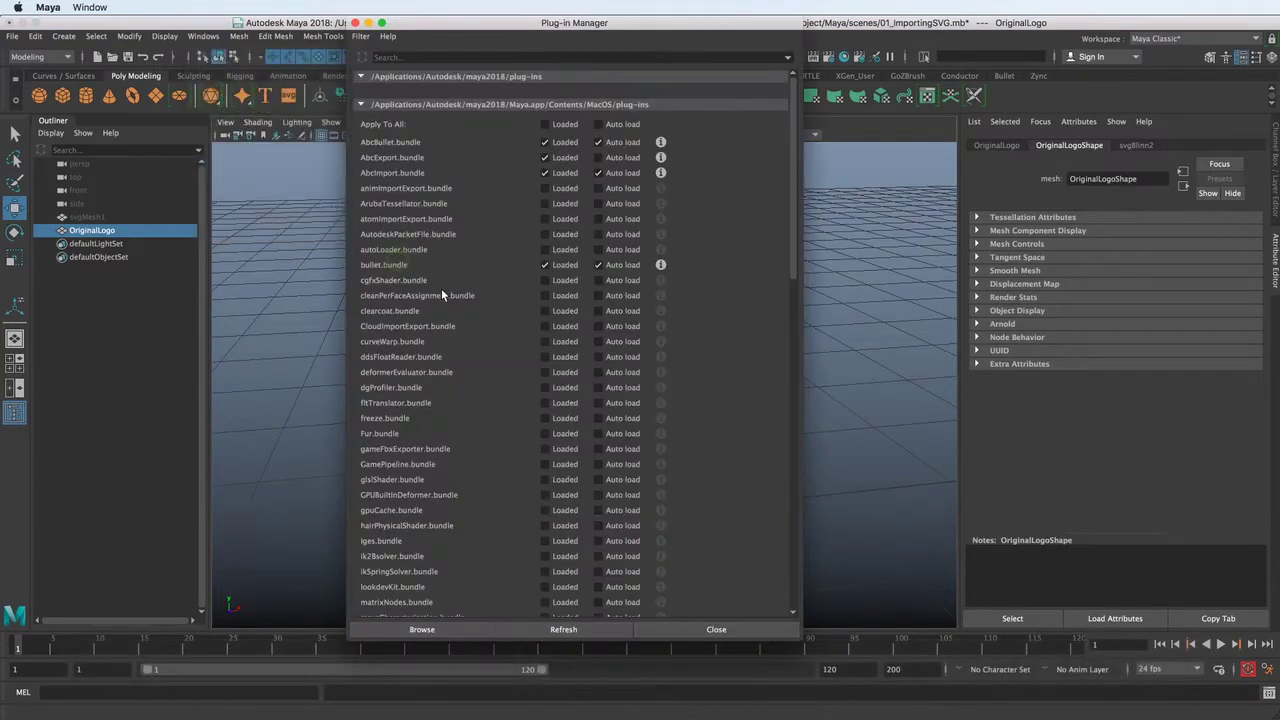
pyautogui.scroll(-15, 443, 297)
pyautogui.scroll(3, 444, 300)
pyautogui.scroll(-4, 444, 300)
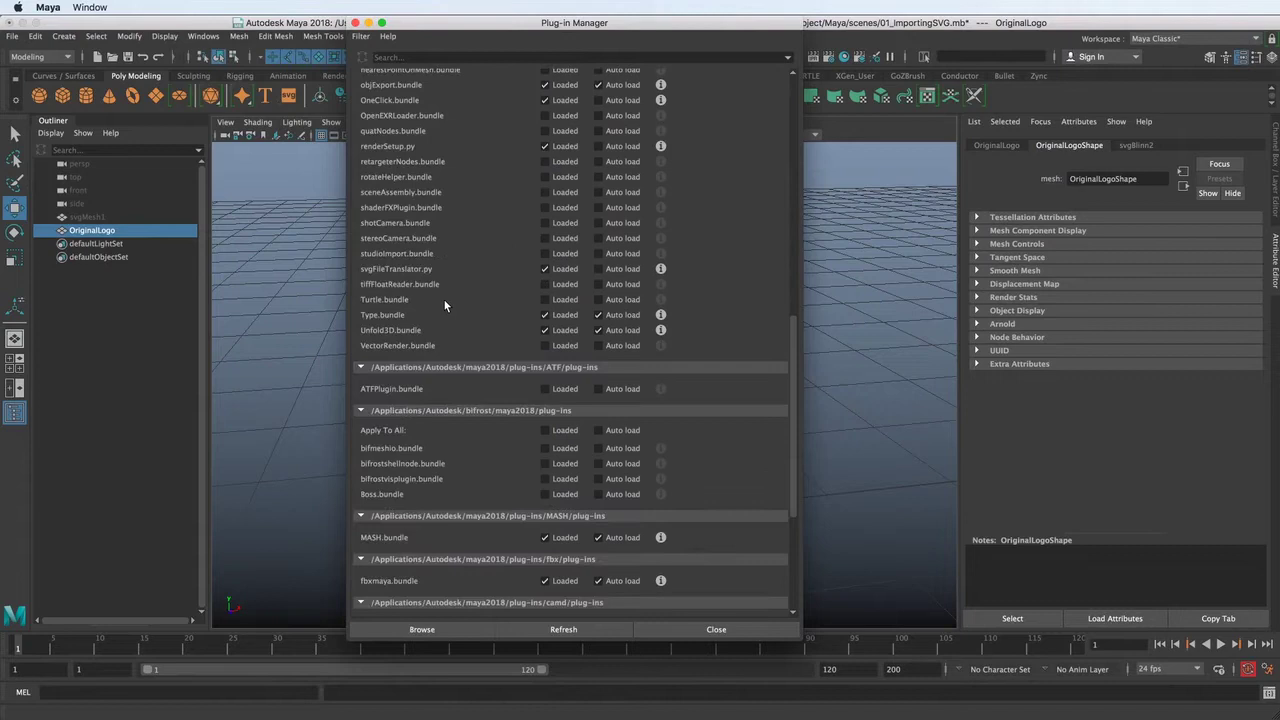
pyautogui.scroll(-3, 444, 300)
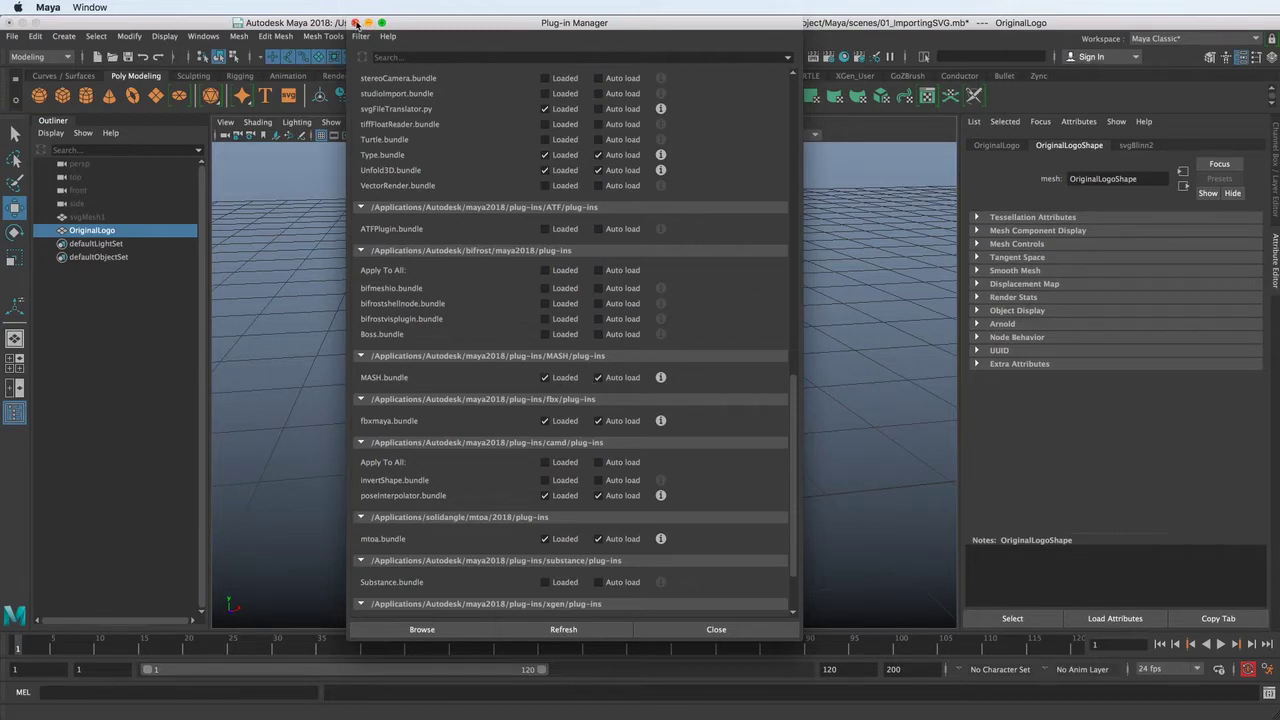
pyautogui.click(356, 22)
# - Switch the menu set from Modeling to Animation and bring up the MASH menu
pyautogui.click(28, 57)
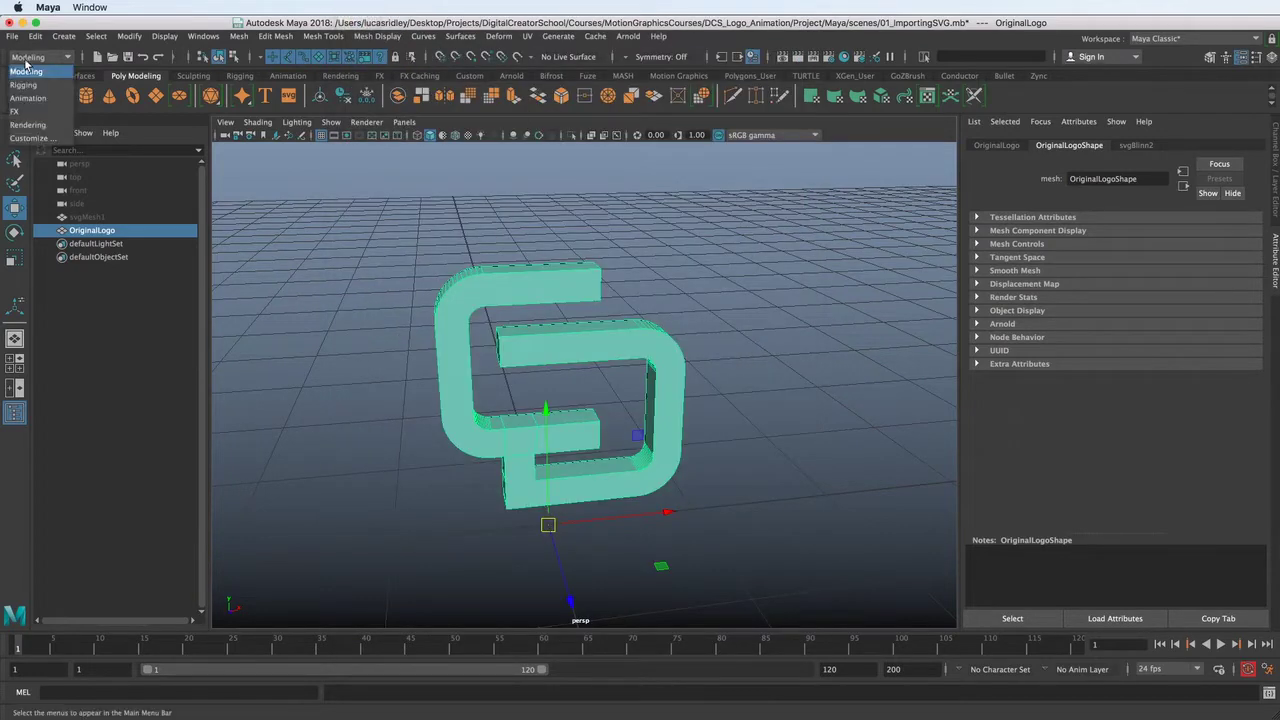
pyautogui.click(28, 98)
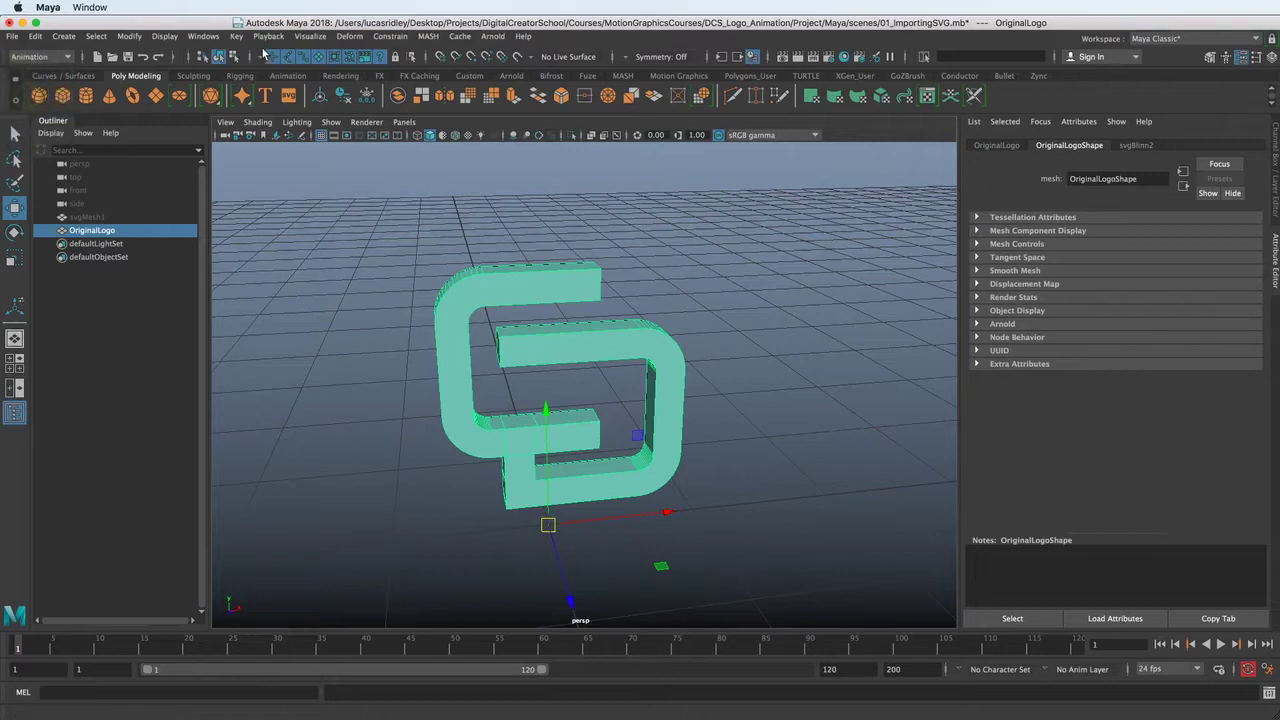
pyautogui.click(428, 38)
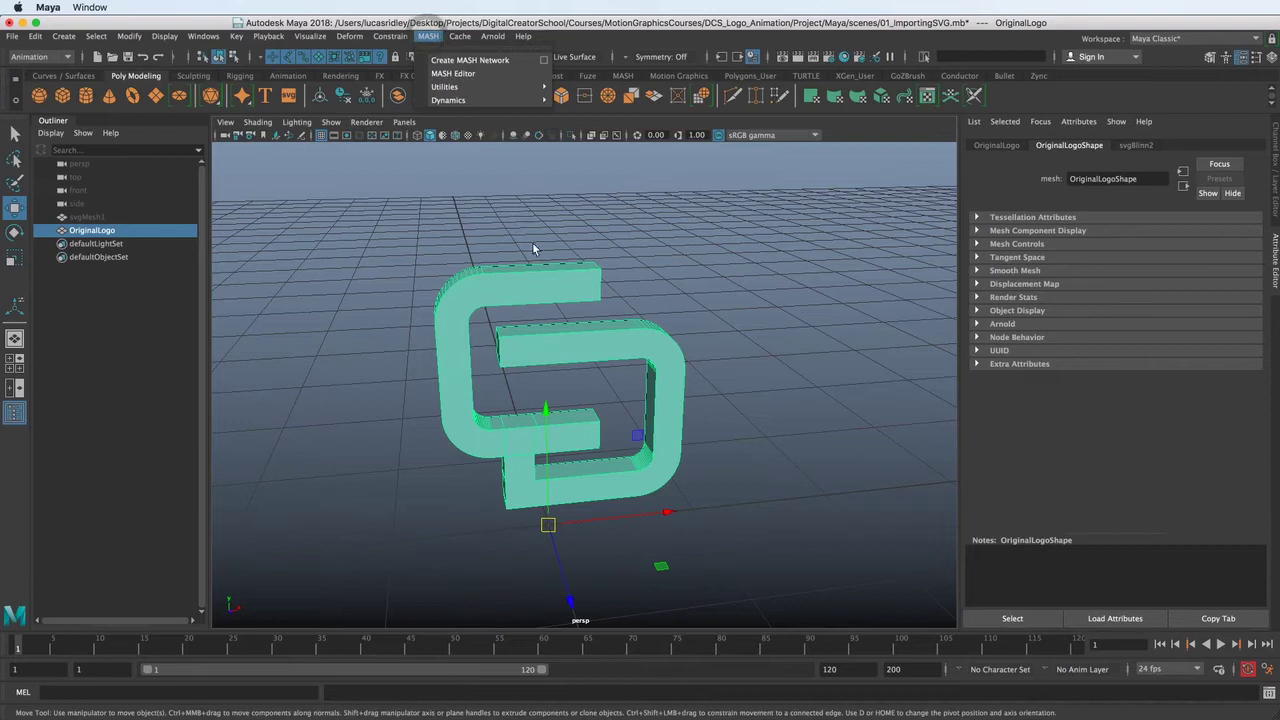
pyautogui.keyDown('alt'); pyautogui.moveTo(532, 242); pyautogui.dragTo(527, 292, button='middle'); pyautogui.keyUp('alt')
pyautogui.keyDown('alt'); pyautogui.moveTo(527, 292); pyautogui.dragTo(504, 246); pyautogui.keyUp('alt')
pyautogui.click(428, 36)
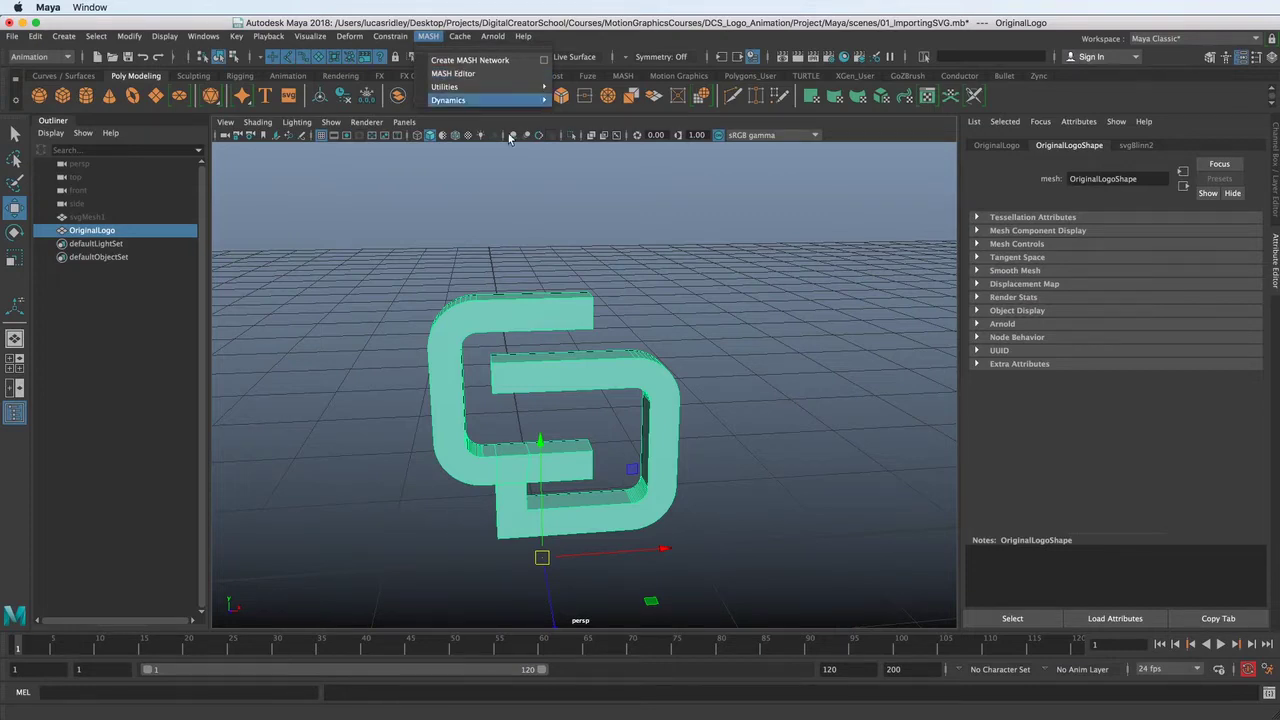
# - Undo the accidental logo move and return to a more distant frontal view
pyautogui.click(684, 345)
pyautogui.keyDown('alt'); pyautogui.moveTo(684, 345); pyautogui.dragTo(487, 249); pyautogui.keyUp('alt')
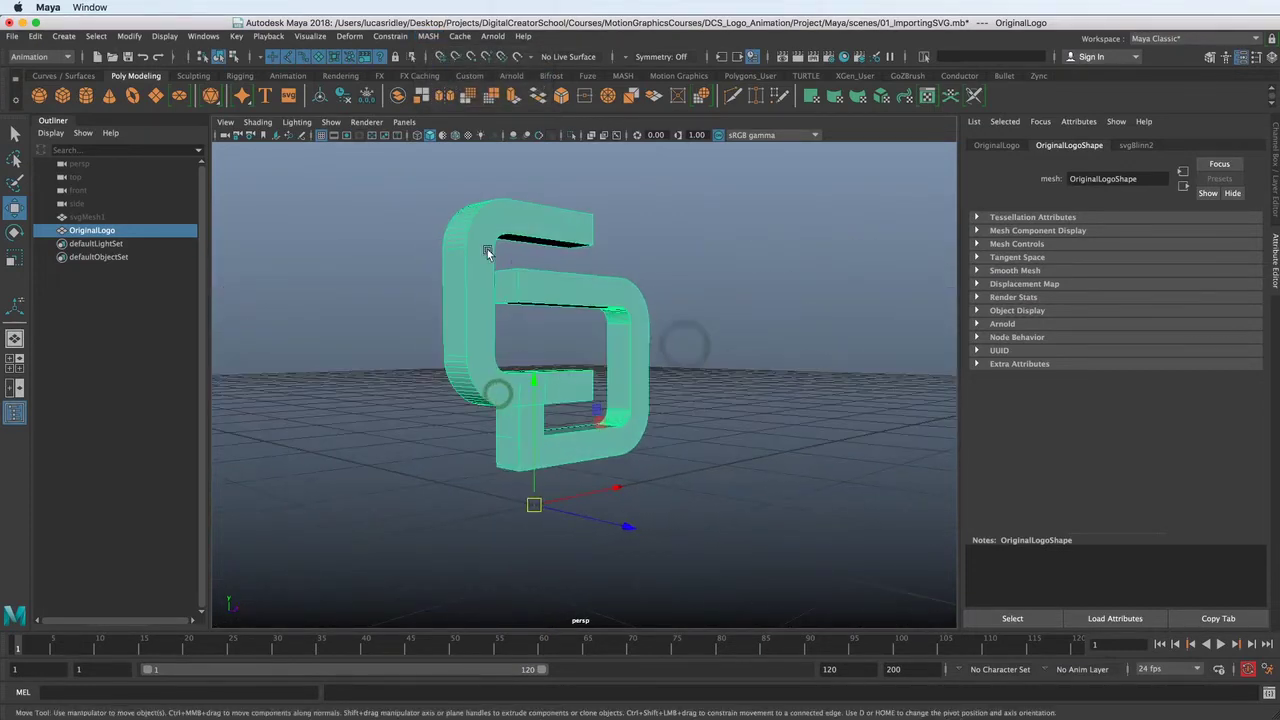
pyautogui.keyDown('alt'); pyautogui.moveTo(631, 400); pyautogui.dragTo(692, 438); pyautogui.keyUp('alt')
pyautogui.press('super+z')
pyautogui.press('super+z')
pyautogui.press('super+z')
pyautogui.press('super+z')
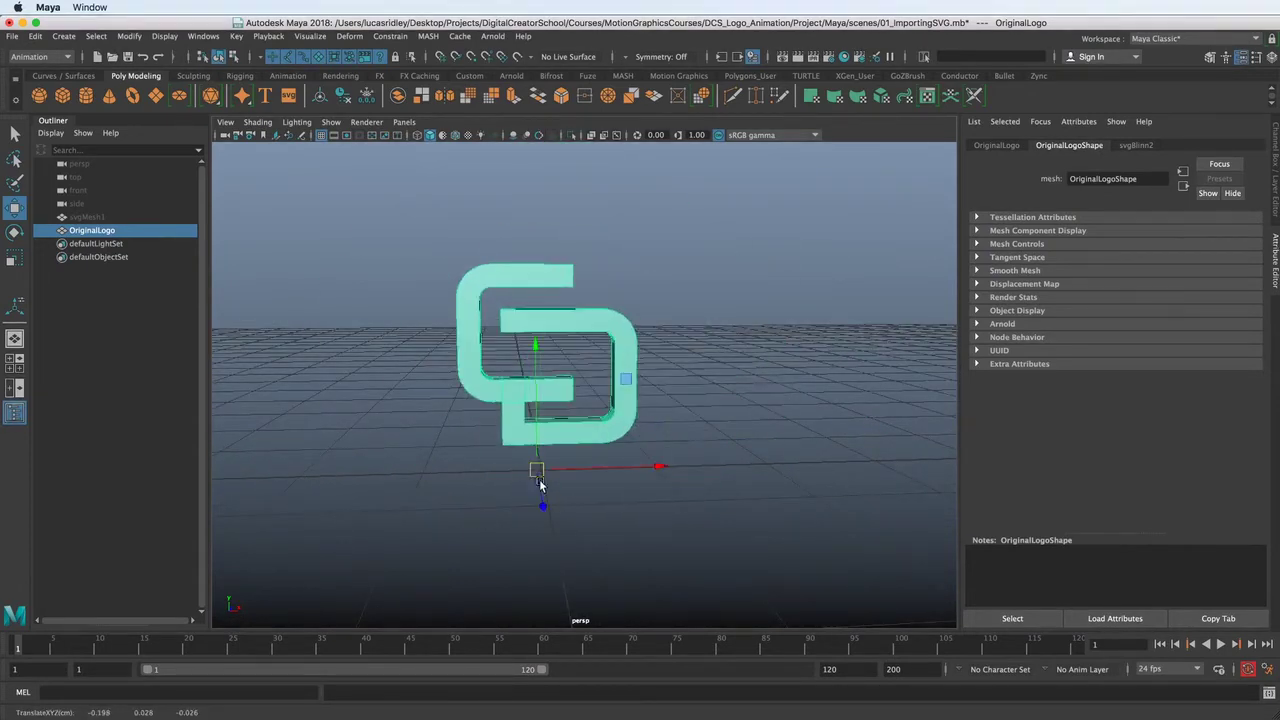
pyautogui.press('super+z')
pyautogui.press('super+z')
pyautogui.press('super+z')
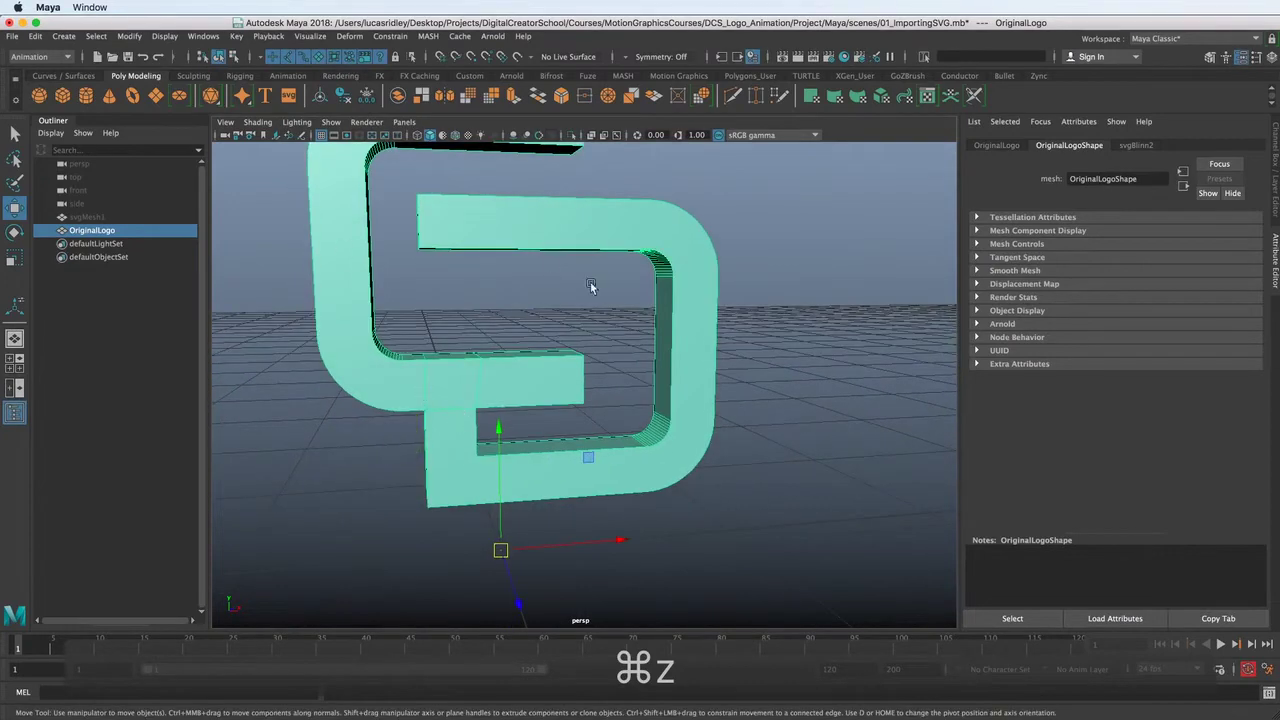
pyautogui.press('super+z')
pyautogui.press('super+z')
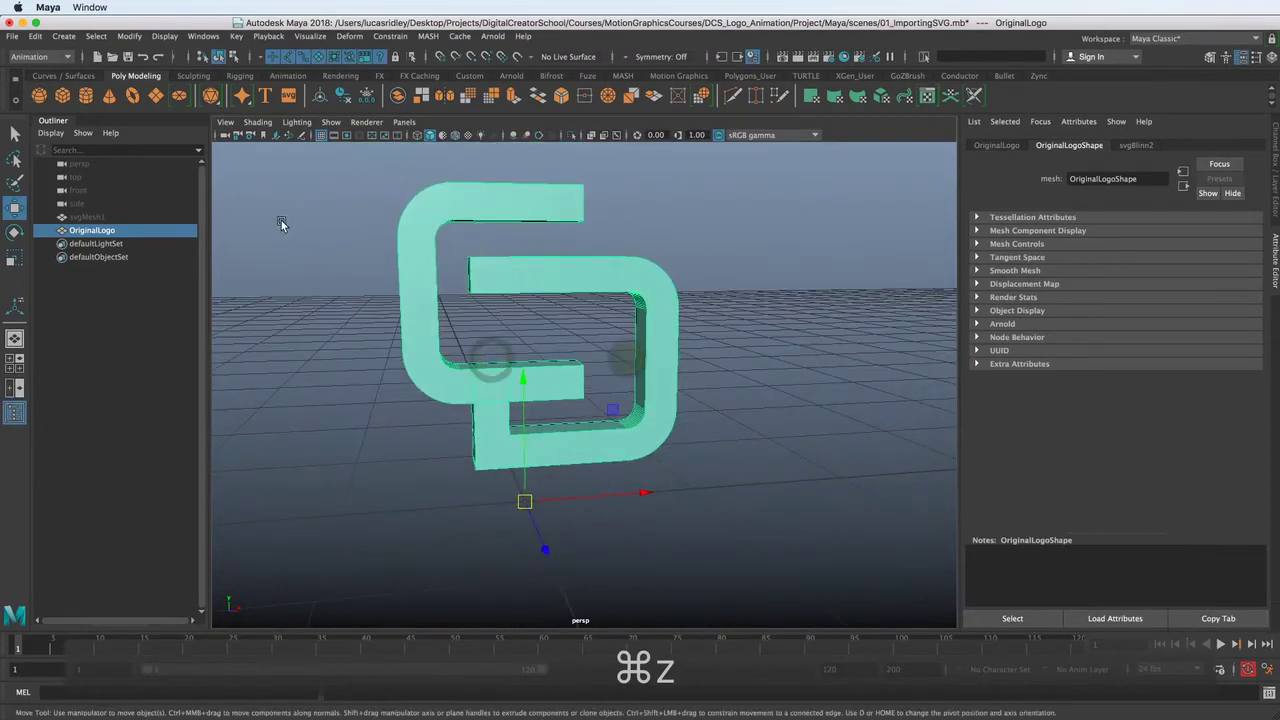
# - Create polygon cube pCube1 at the origin and undo back through earlier camera views
pyautogui.click(62, 95)
pyautogui.press('super+z')
pyautogui.press('super+z')
pyautogui.press('super+z')
pyautogui.press('super+z')
pyautogui.press('super+z')
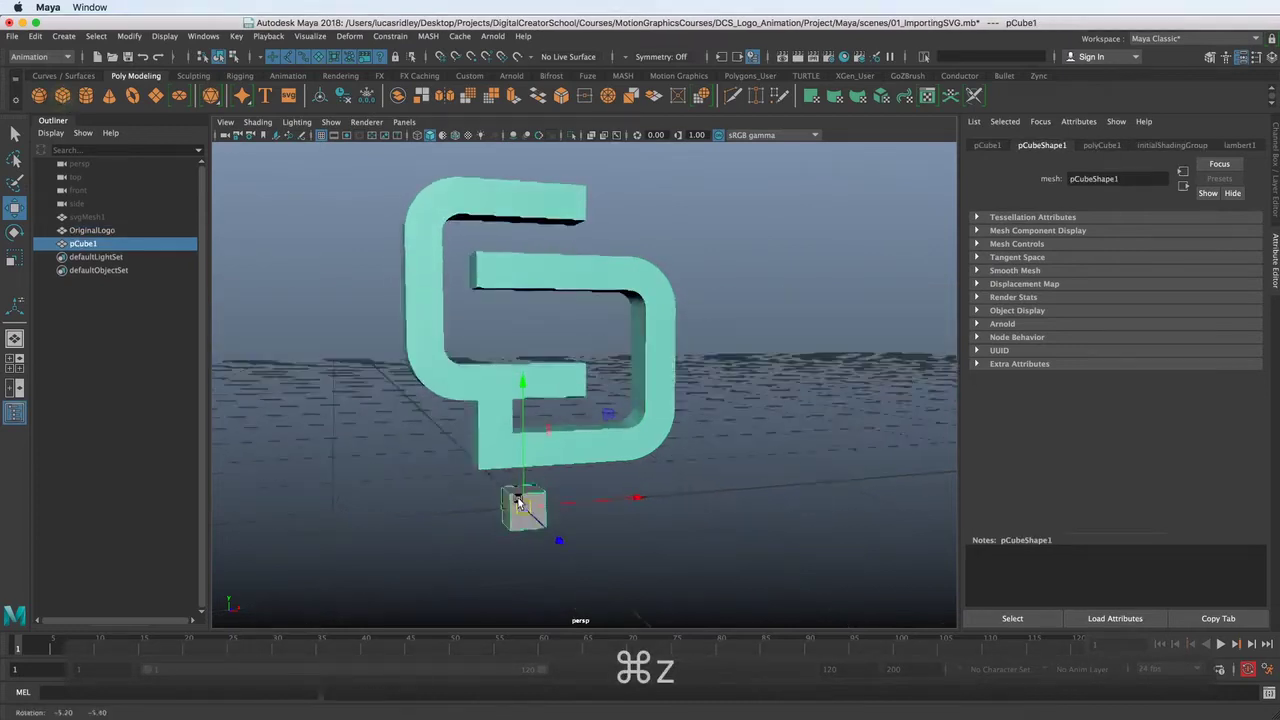
pyautogui.press('super+z')
pyautogui.press('super+z')
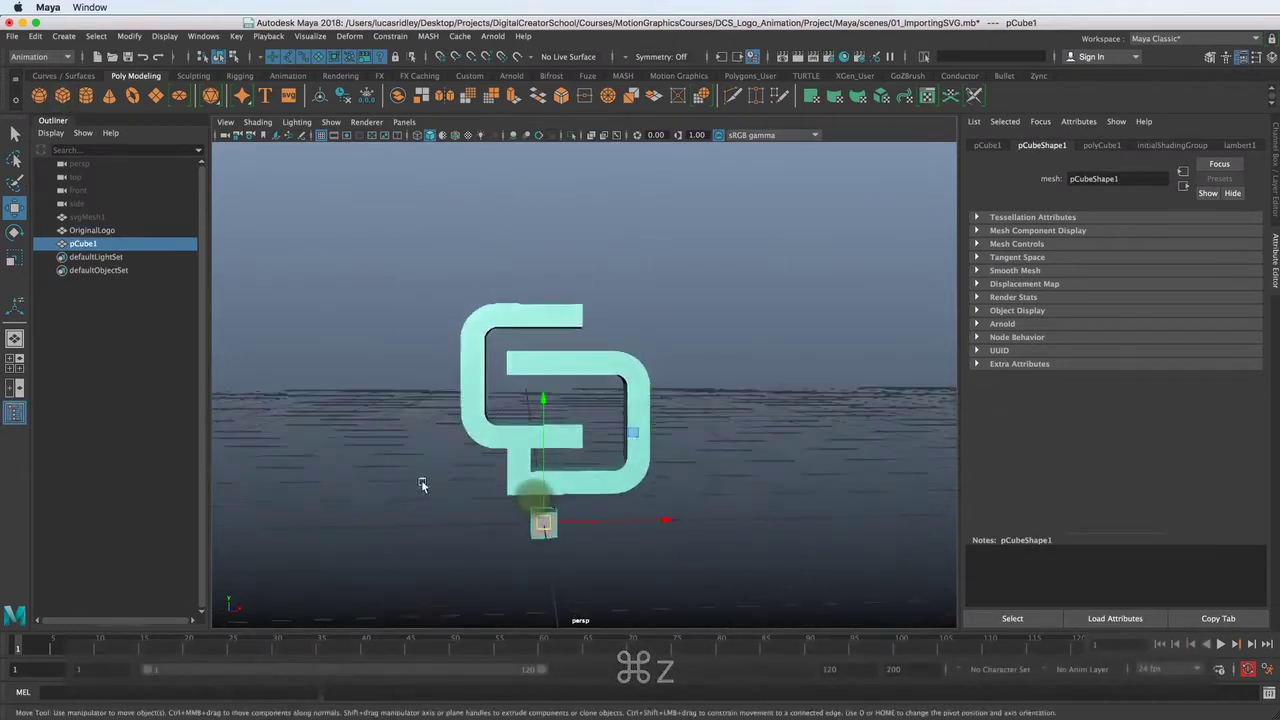
pyautogui.press('super+z')
pyautogui.press('super+z')
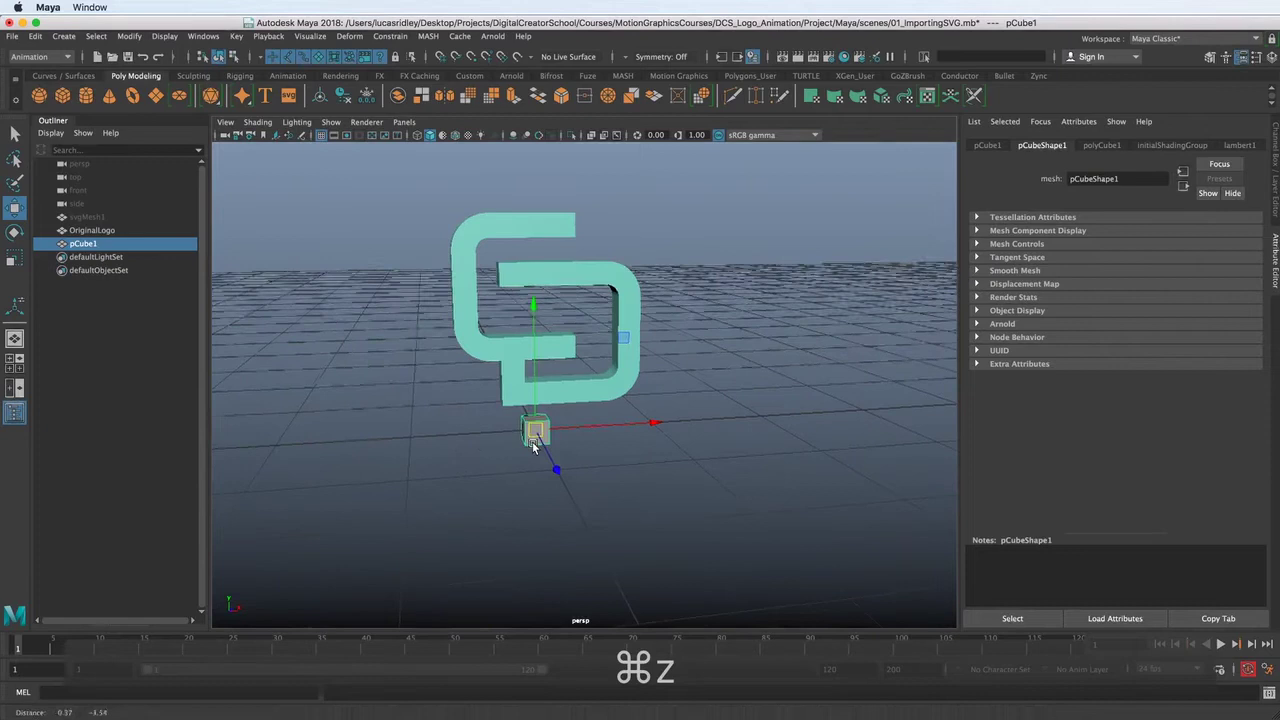
pyautogui.press('super+z')
pyautogui.press('super+z')
pyautogui.press('super+z')
pyautogui.press('super+z')
pyautogui.press('super+z')
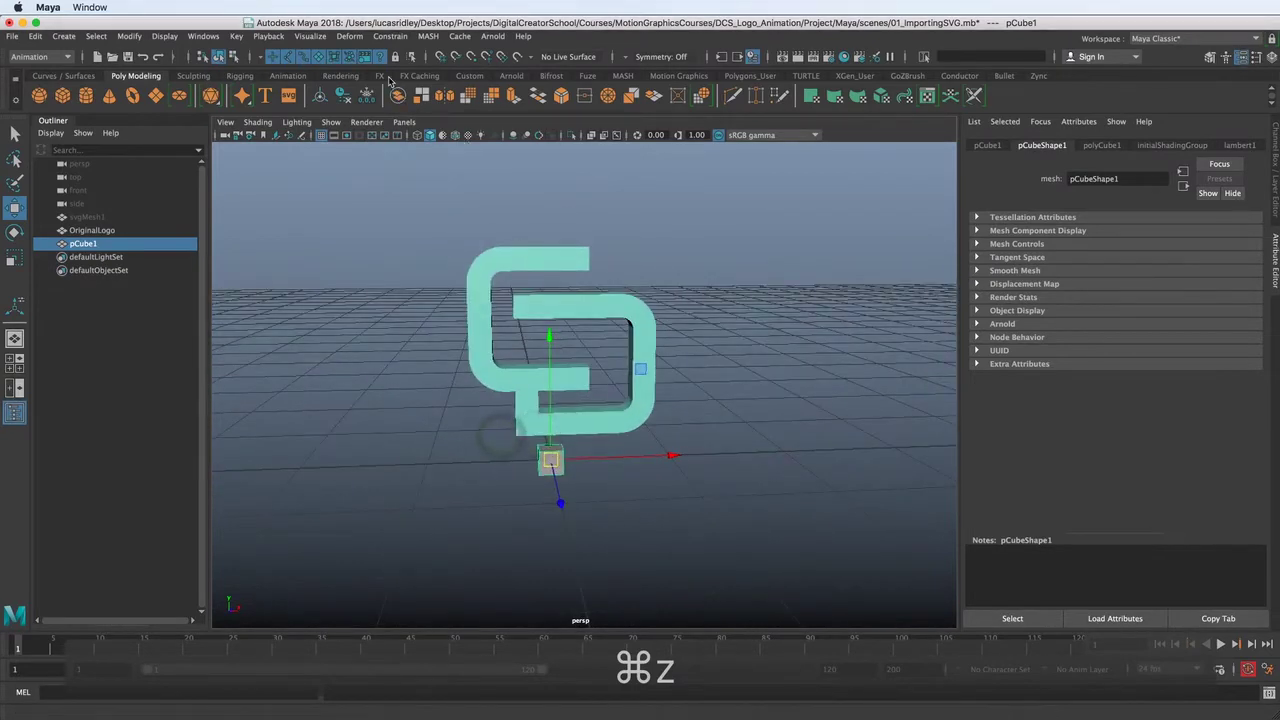
# - Open the MASH Create Network options and move the dialog off the logo
pyautogui.click(427, 36)
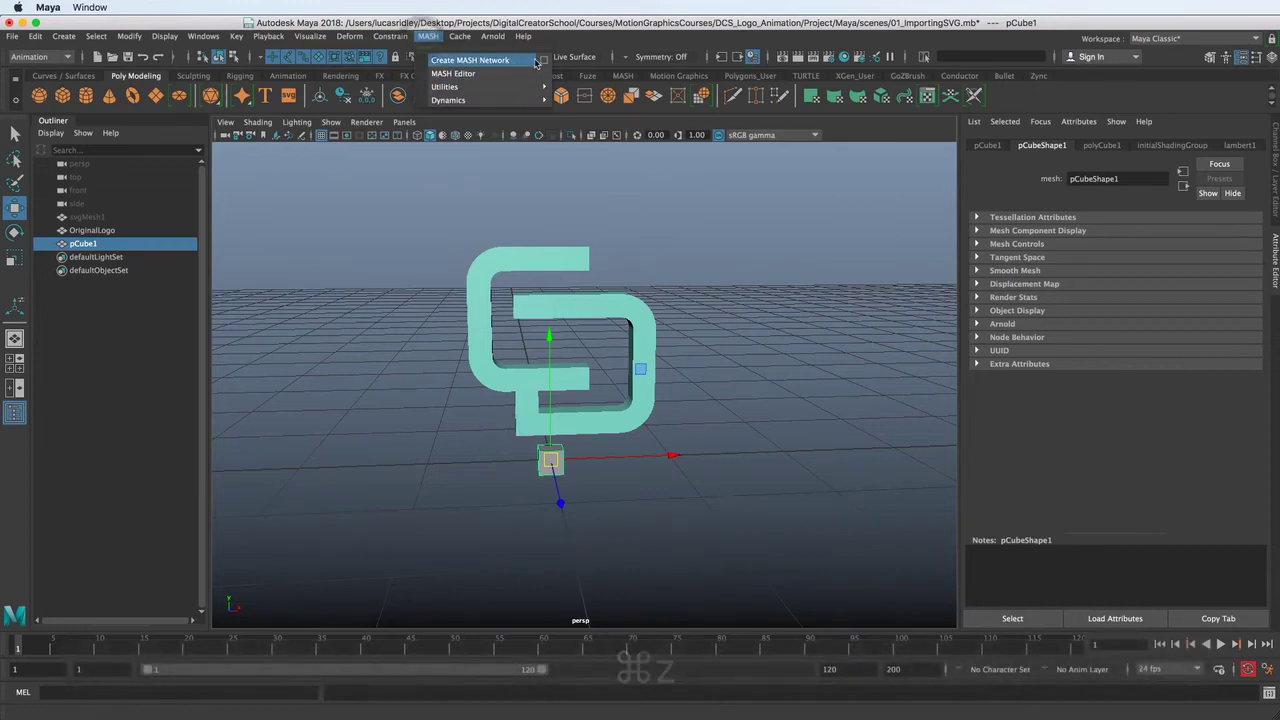
pyautogui.click(543, 60)
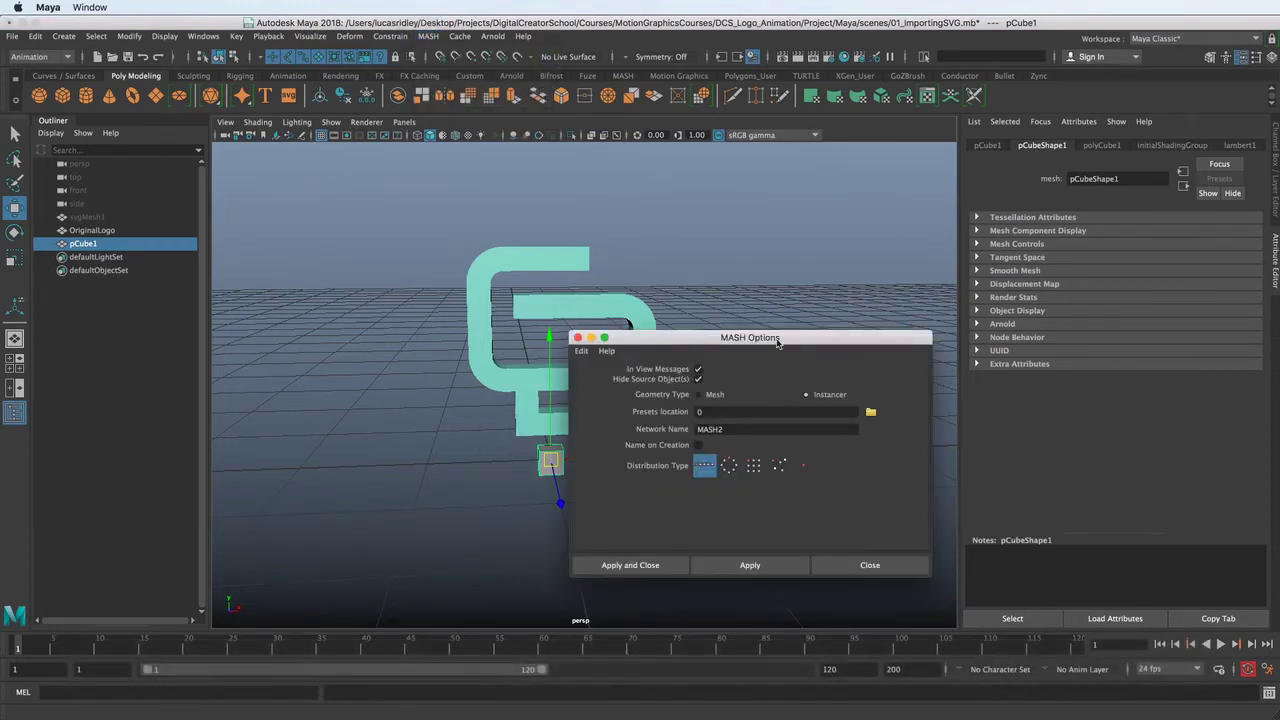
pyautogui.moveTo(778, 343); pyautogui.dragTo(452, 190)
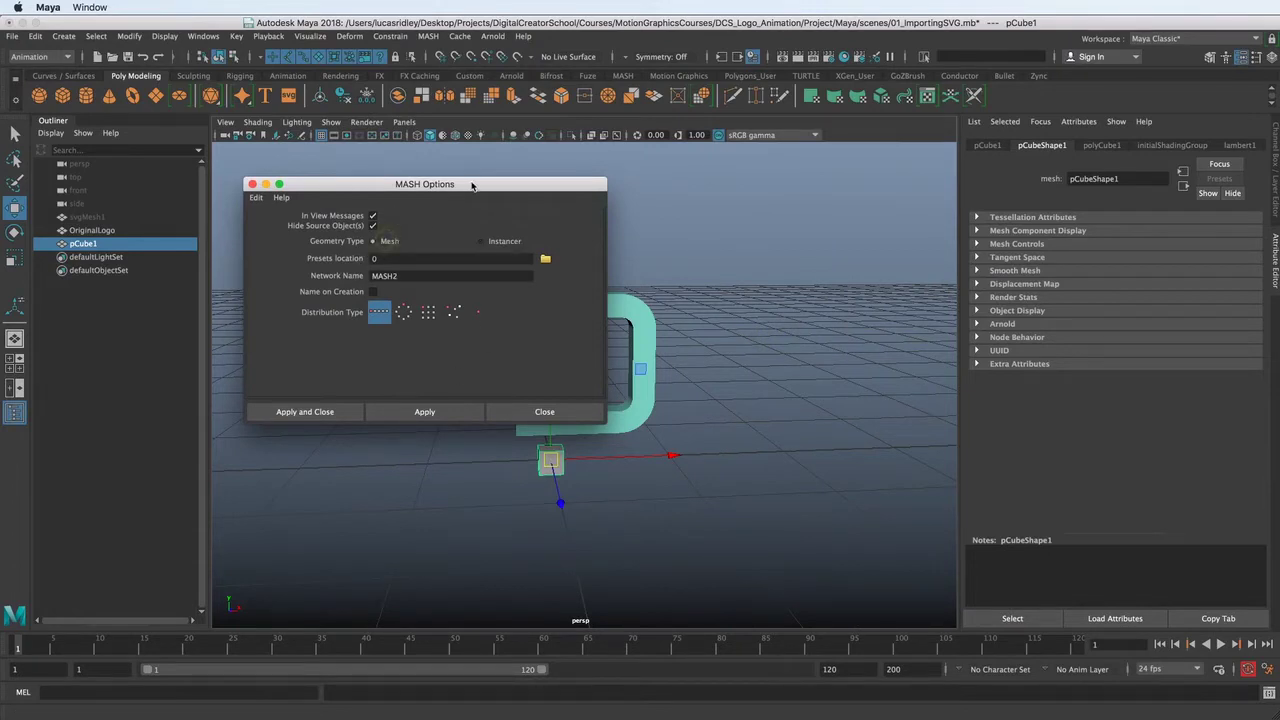
pyautogui.moveTo(471, 184); pyautogui.dragTo(357, 165)
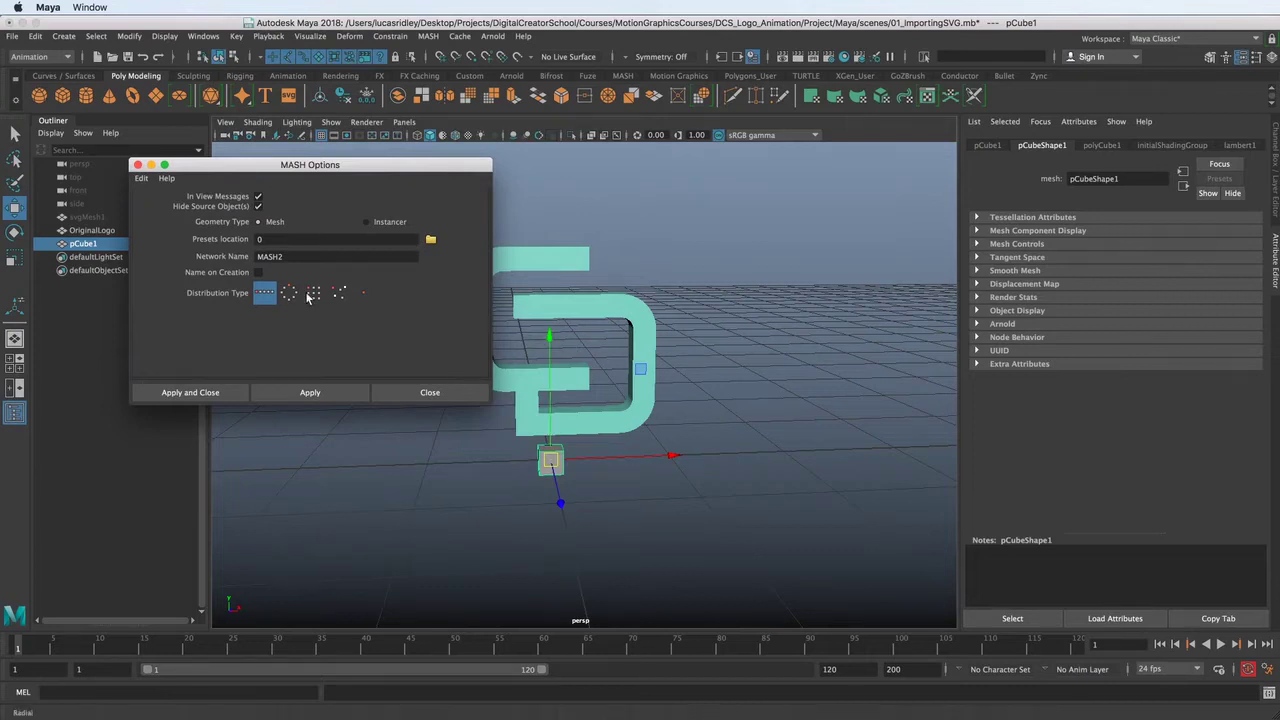
# - Create the MASH2 network from the cube with Geometry Type Mesh
pyautogui.click(206, 393)
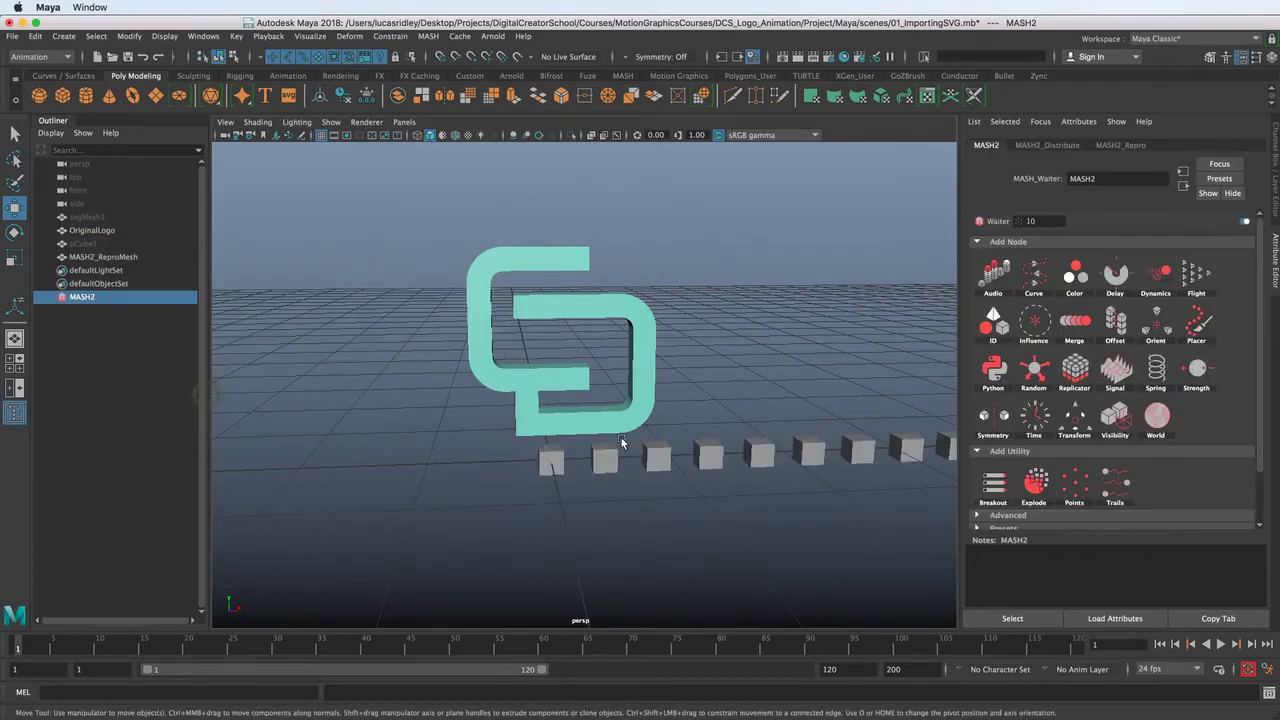
pyautogui.keyDown('alt'); pyautogui.moveTo(712, 457); pyautogui.dragTo(486, 449); pyautogui.keyUp('alt')
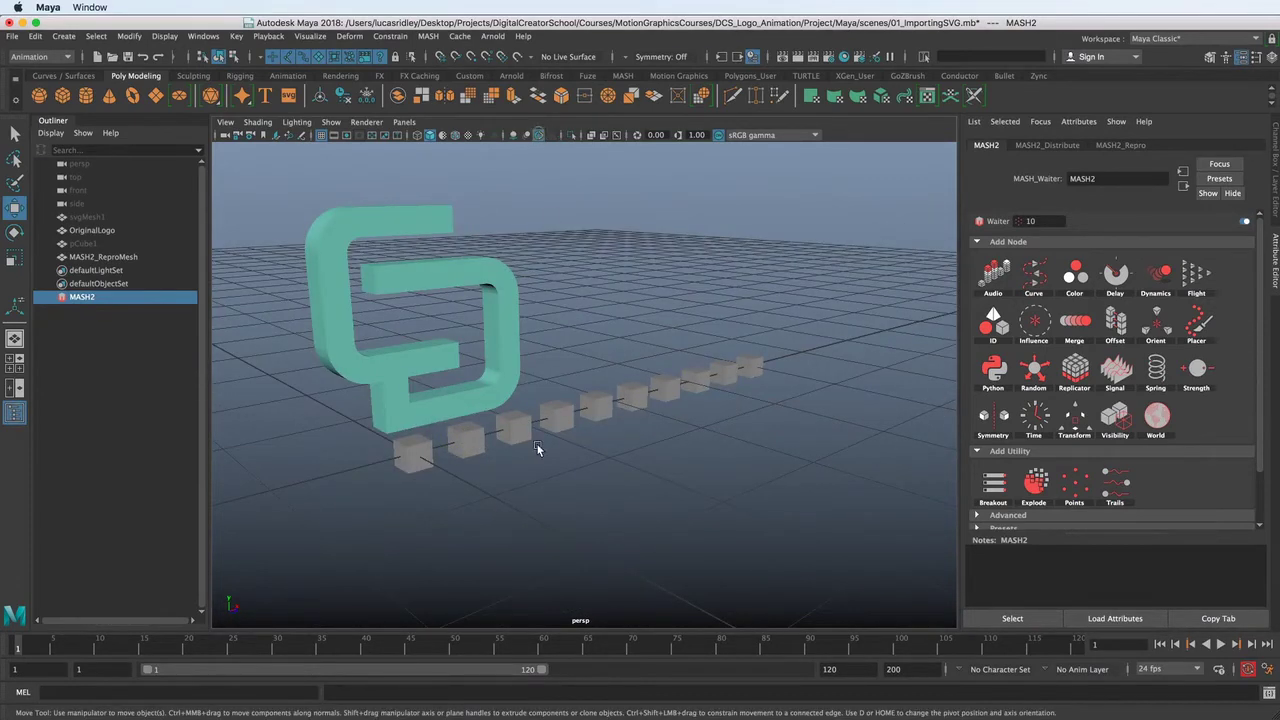
pyautogui.click(538, 134)
# - Try different point counts in MASH2_Distribute, reverting back to 10
pyautogui.click(1068, 146)
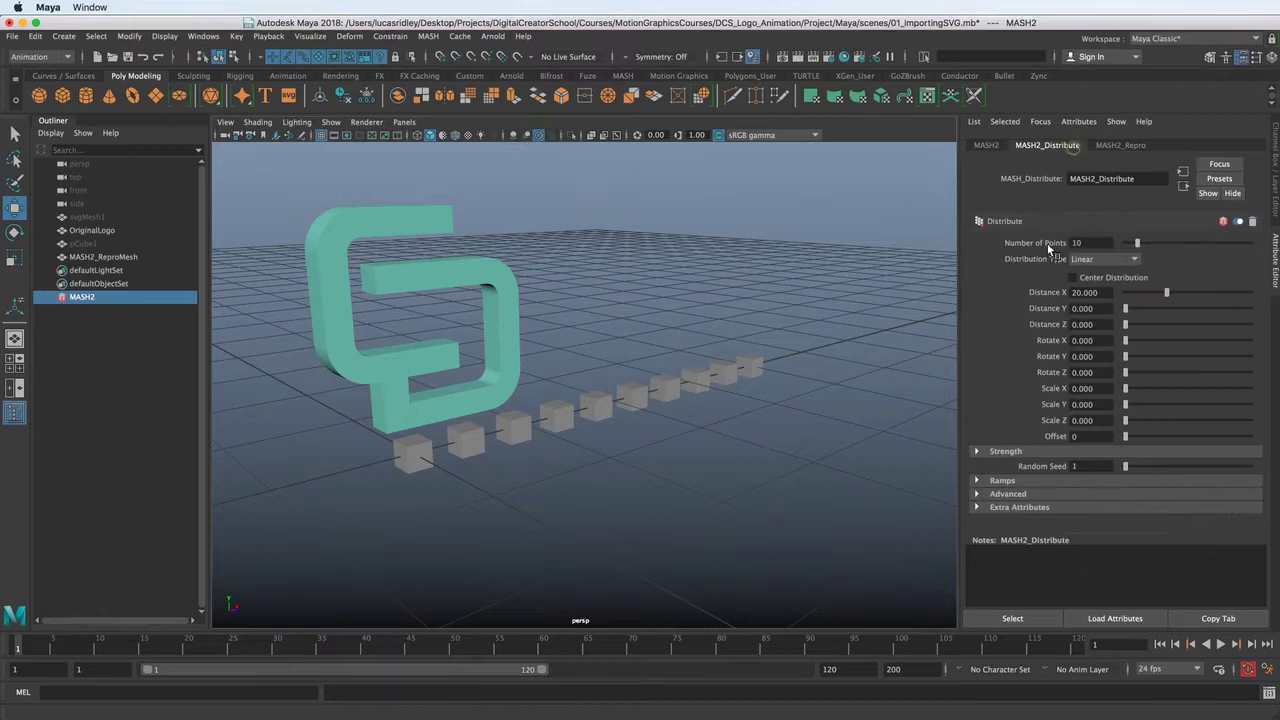
pyautogui.moveTo(1138, 248)
pyautogui.mouseDown()
pyautogui.moveTo(1156, 247)
pyautogui.moveTo(1127, 247)
pyautogui.moveTo(1155, 247)
pyautogui.moveTo(1141, 245)
pyautogui.mouseUp()
pyautogui.press('super+z')
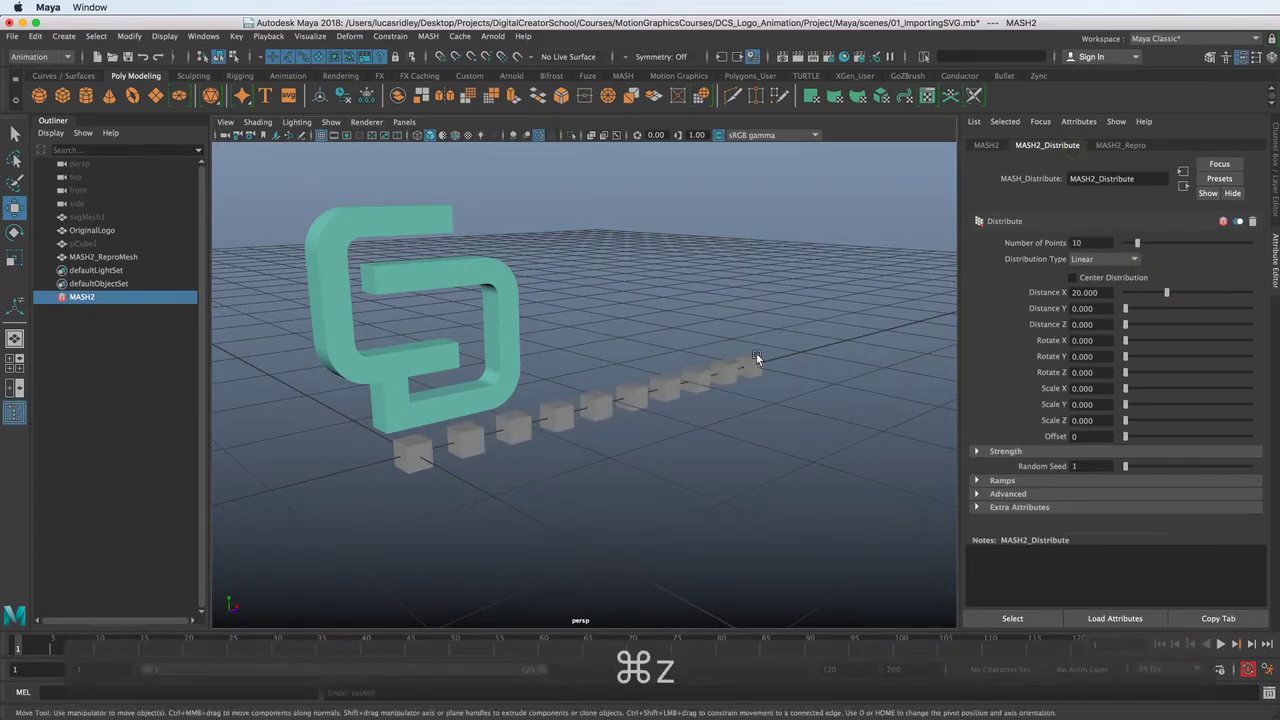
pyautogui.keyDown('alt'); pyautogui.moveTo(757, 357); pyautogui.dragTo(785, 342); pyautogui.keyUp('alt')
pyautogui.keyDown('alt'); pyautogui.moveTo(785, 342); pyautogui.dragTo(605, 360, button='right'); pyautogui.keyUp('alt')
pyautogui.keyDown('alt'); pyautogui.moveTo(605, 360); pyautogui.dragTo(697, 357); pyautogui.keyUp('alt')
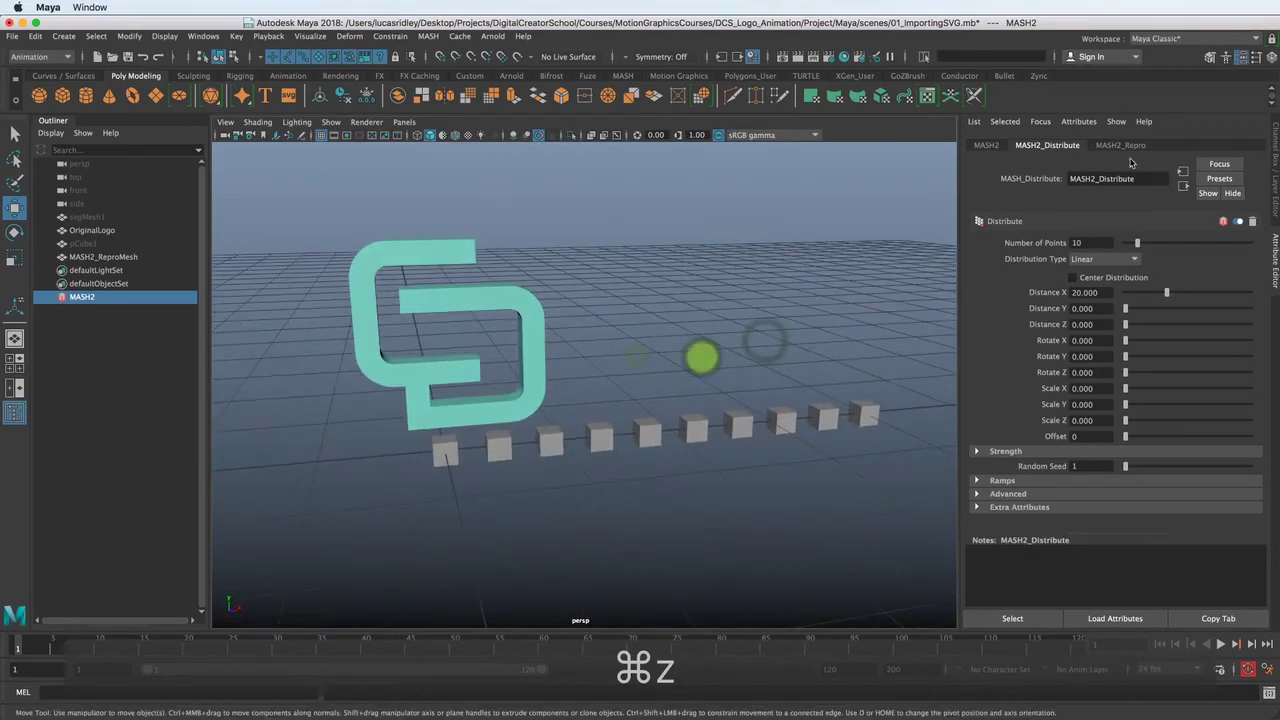
# - Set MASH2's Number of Points to 9, spaced about 20.968 apart
pyautogui.click(986, 145)
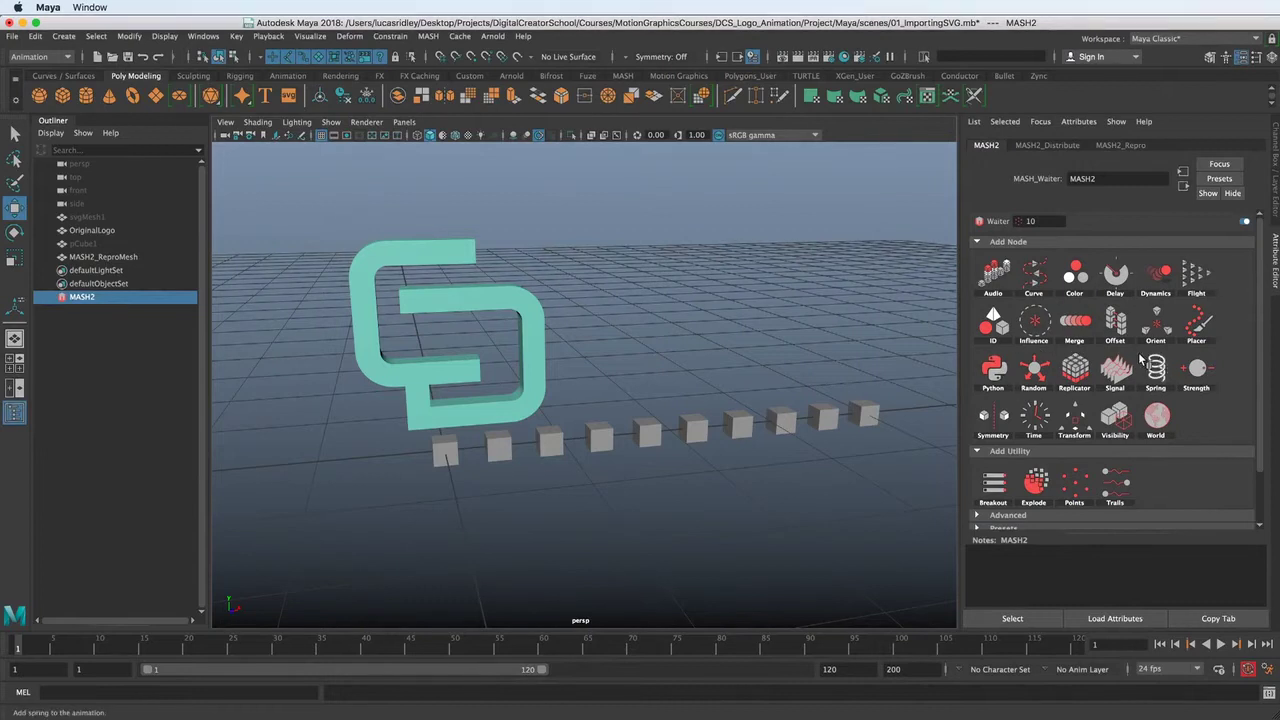
pyautogui.keyDown('alt'); pyautogui.moveTo(599, 420); pyautogui.dragTo(763, 270); pyautogui.keyUp('alt')
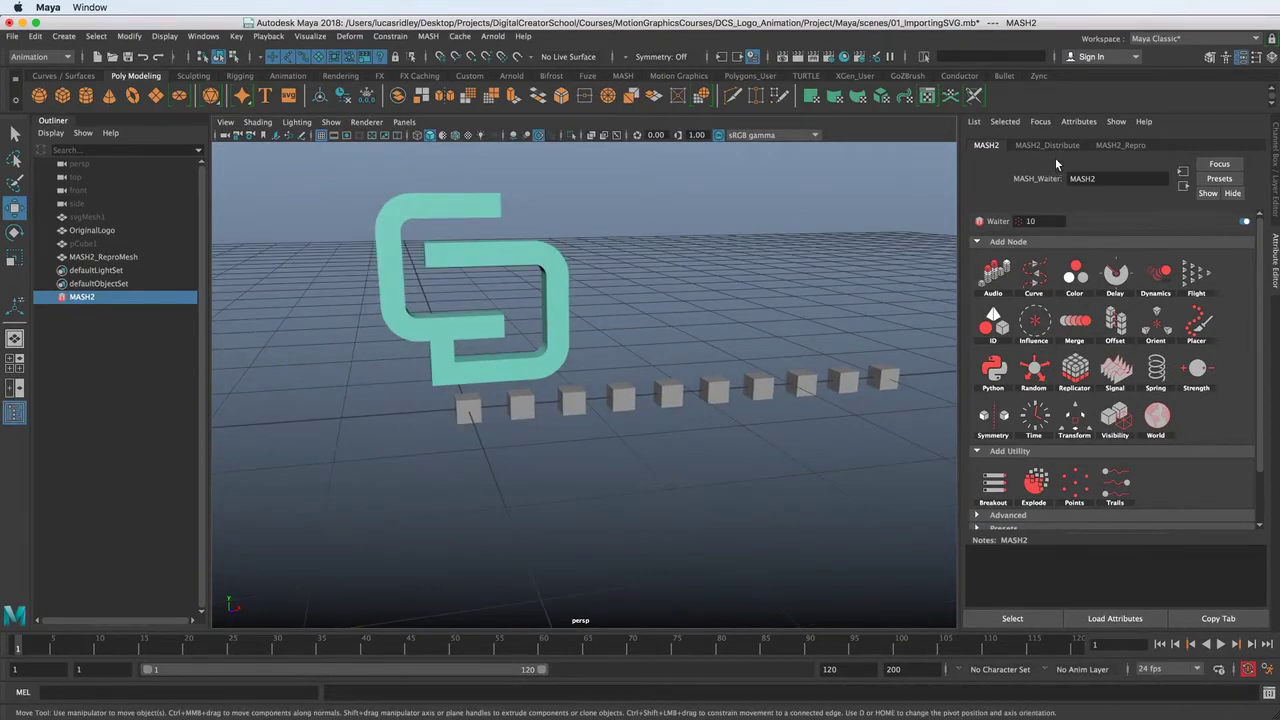
pyautogui.click(1055, 146)
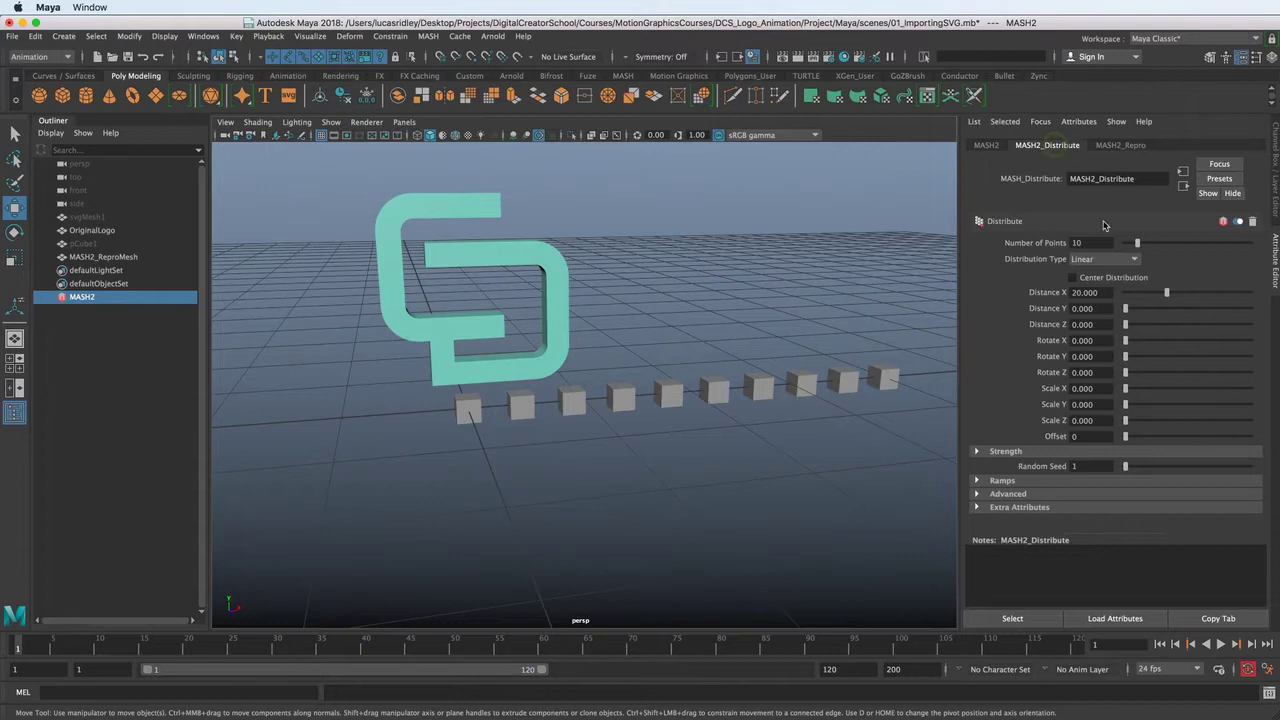
pyautogui.keyDown('alt'); pyautogui.moveTo(640, 360); pyautogui.dragTo(613, 415); pyautogui.keyUp('alt')
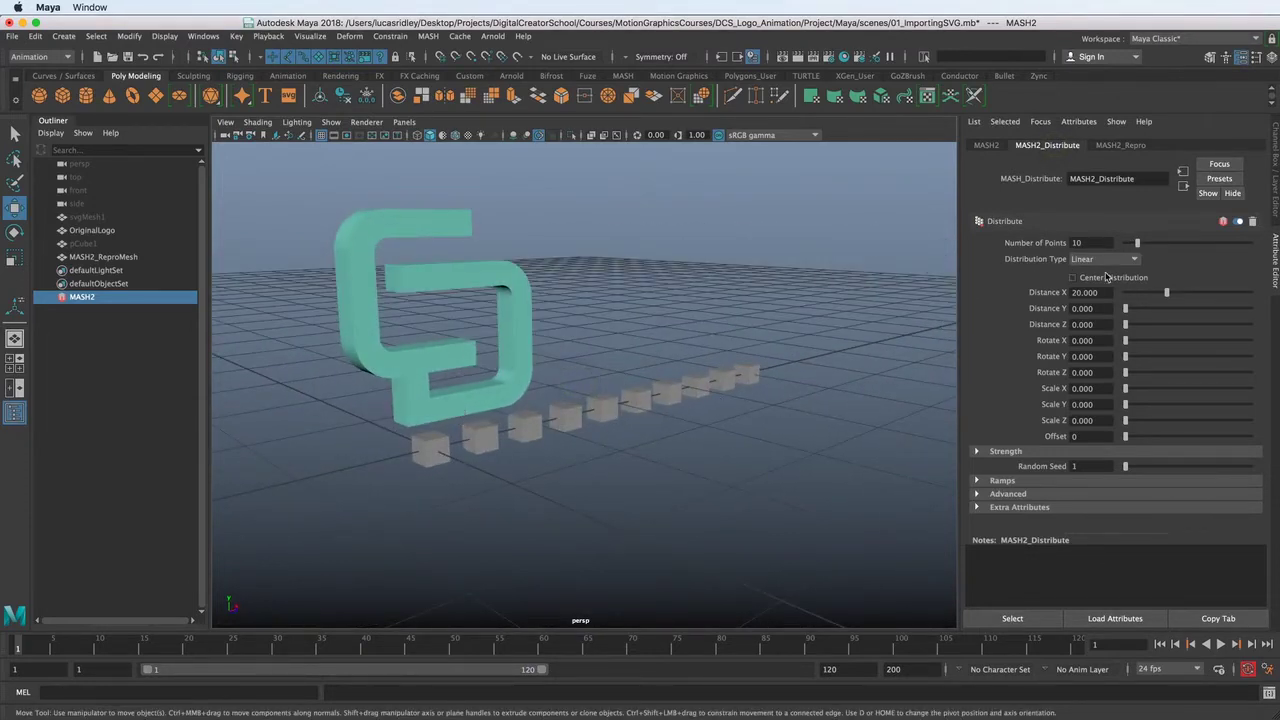
pyautogui.moveTo(1136, 246)
pyautogui.mouseDown()
pyautogui.moveTo(1170, 246)
pyautogui.moveTo(1121, 246)
pyautogui.moveTo(1136, 246)
pyautogui.mouseUp()
pyautogui.moveTo(1166, 292)
pyautogui.mouseDown()
pyautogui.moveTo(1252, 292)
pyautogui.moveTo(1168, 292)
pyautogui.mouseUp()
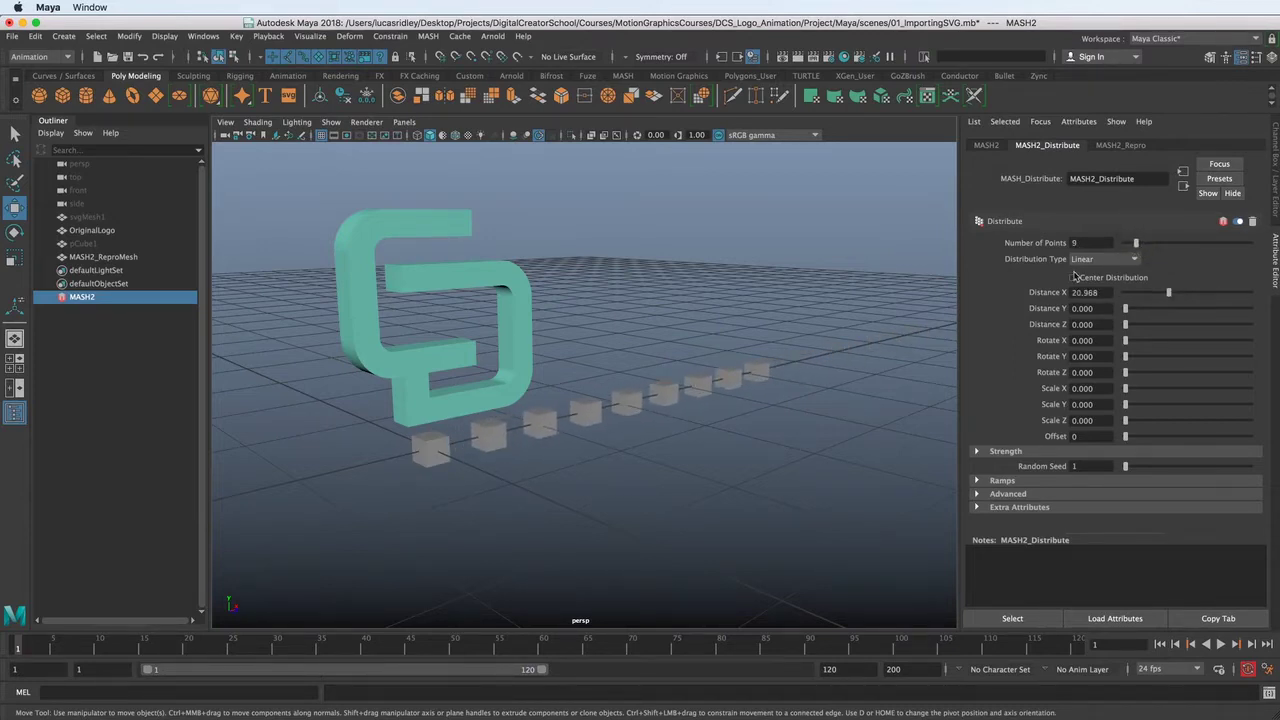
pyautogui.keyDown('alt'); pyautogui.moveTo(463, 363); pyautogui.dragTo(546, 418); pyautogui.keyUp('alt')
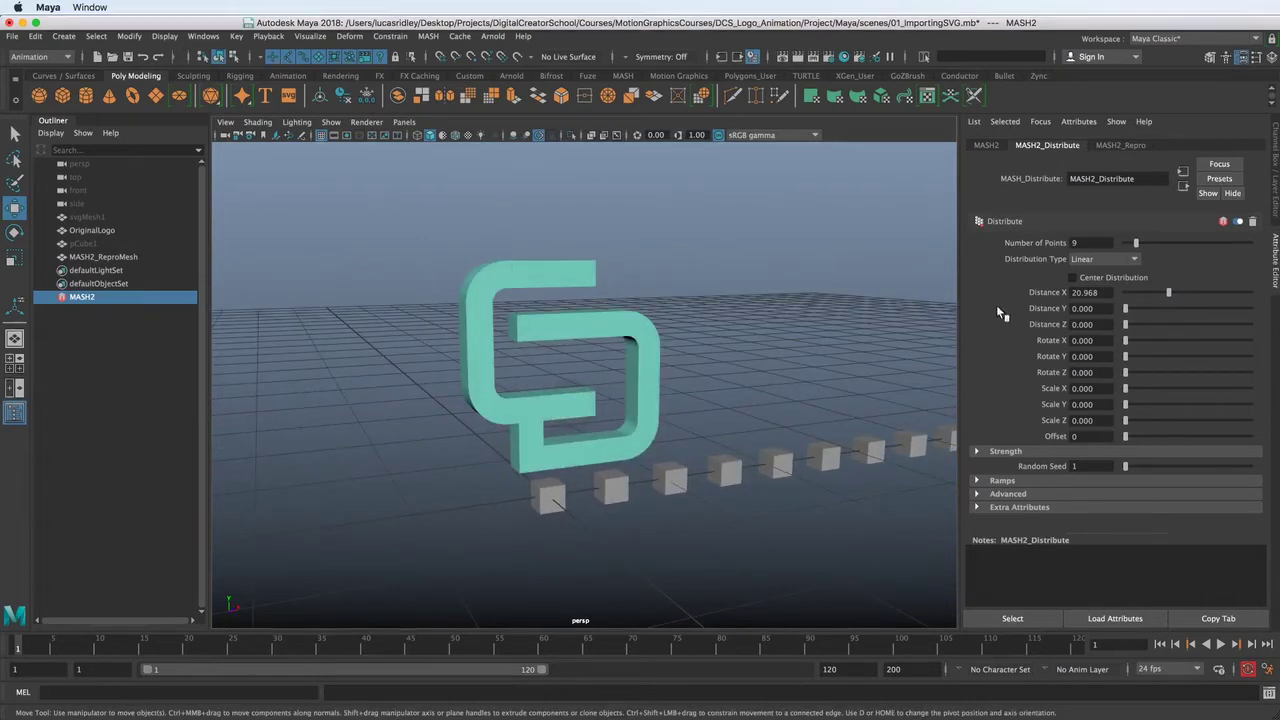
# - Set MASH2_Distribute's Distribution Type to Mesh
pyautogui.click(1079, 261)
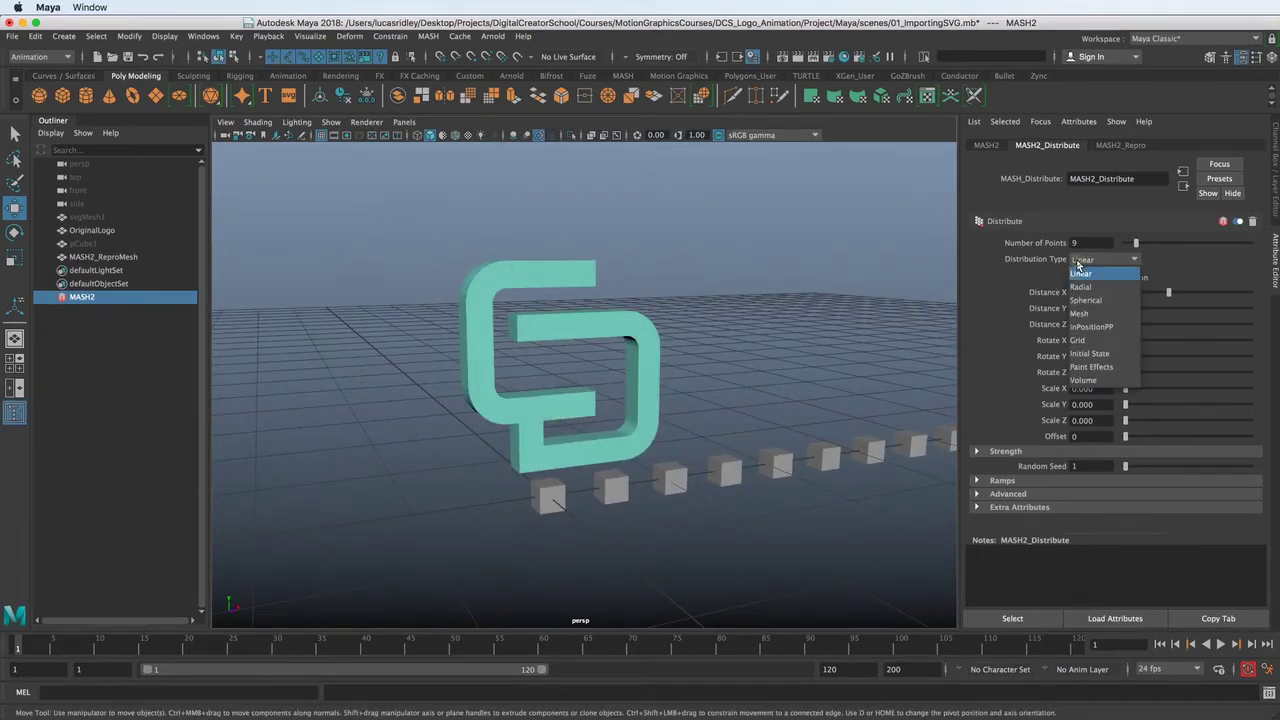
pyautogui.click(1090, 316)
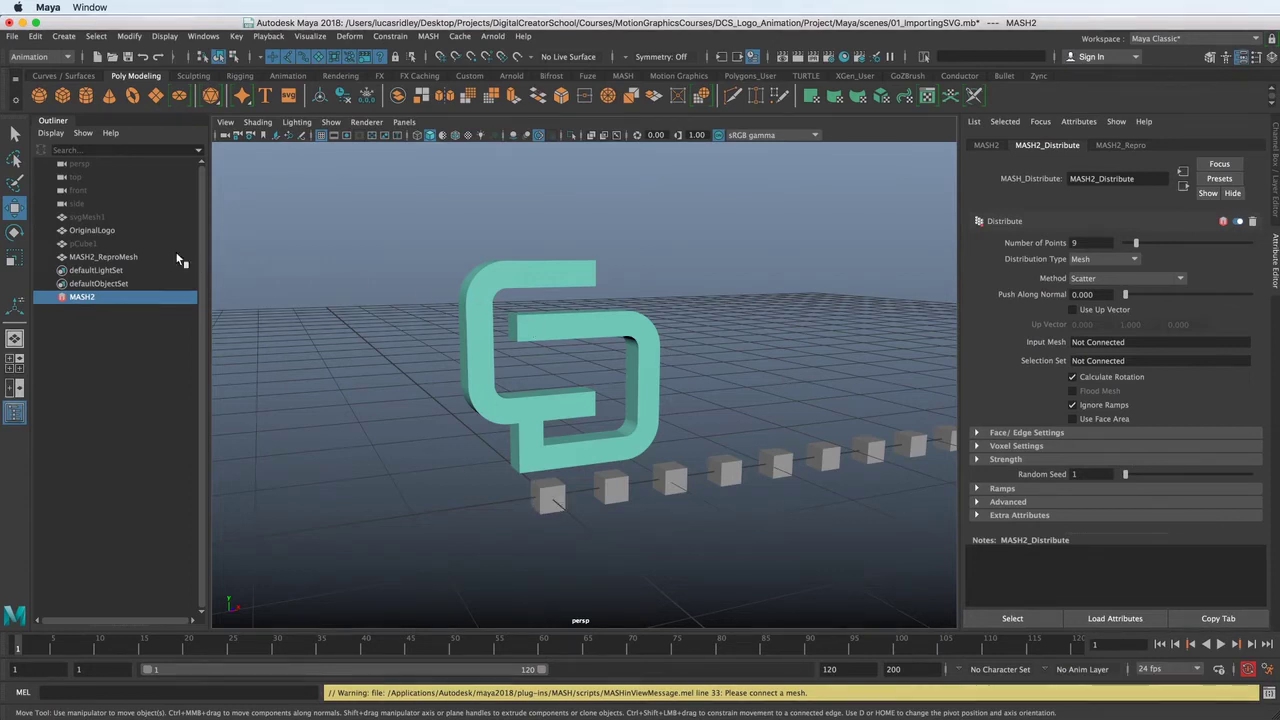
# - Connect OriginalLogoShape from the Outliner as MASH2's Input Mesh
pyautogui.click(502, 274)
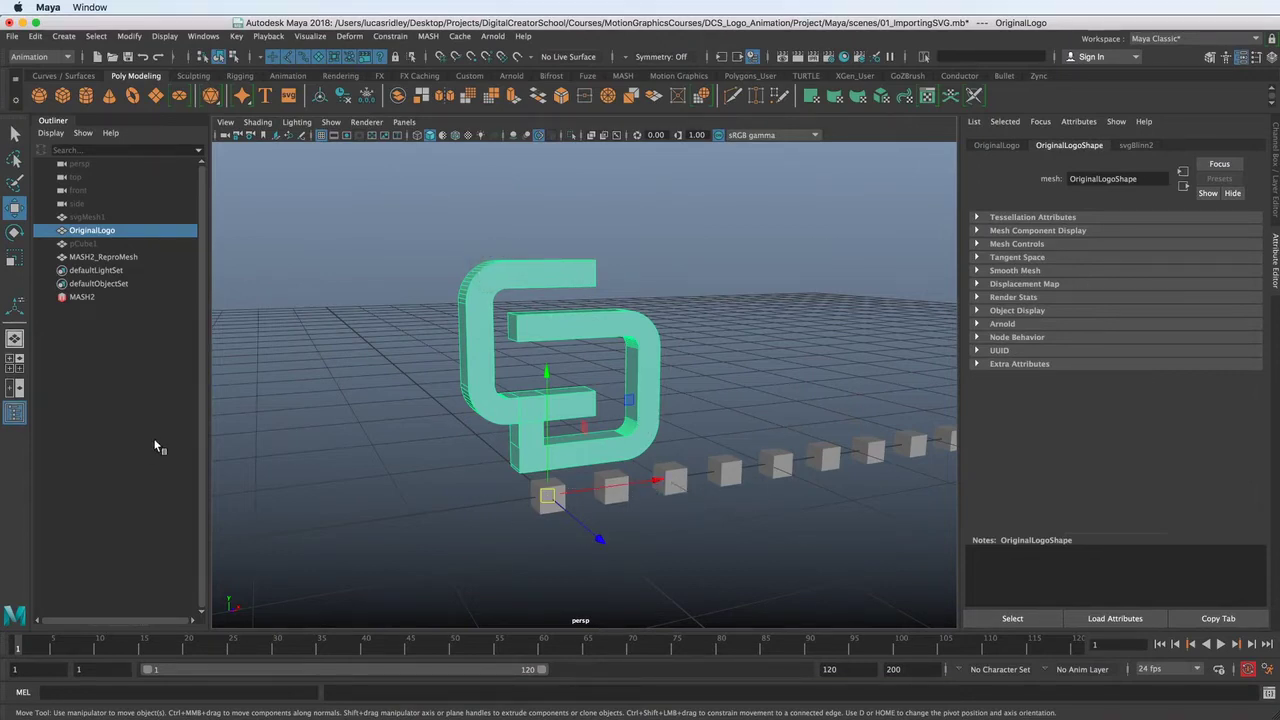
pyautogui.click(80, 299)
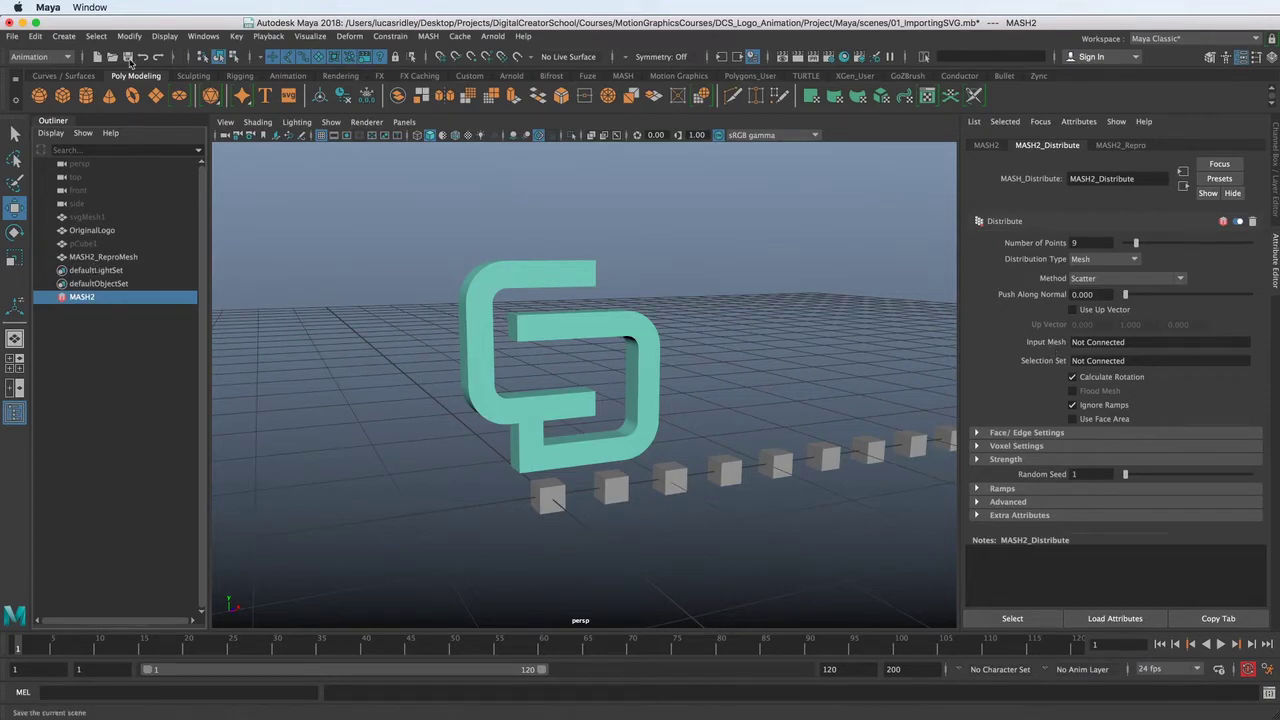
pyautogui.click(196, 39)
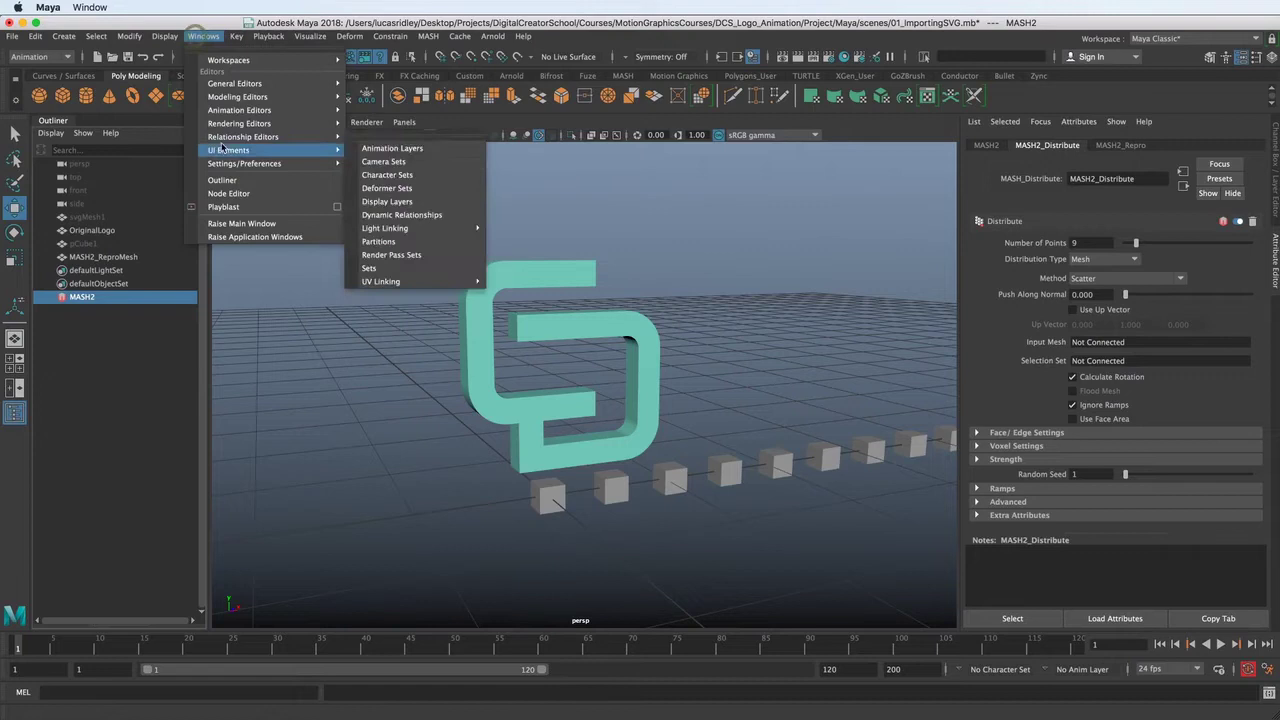
pyautogui.click(95, 398)
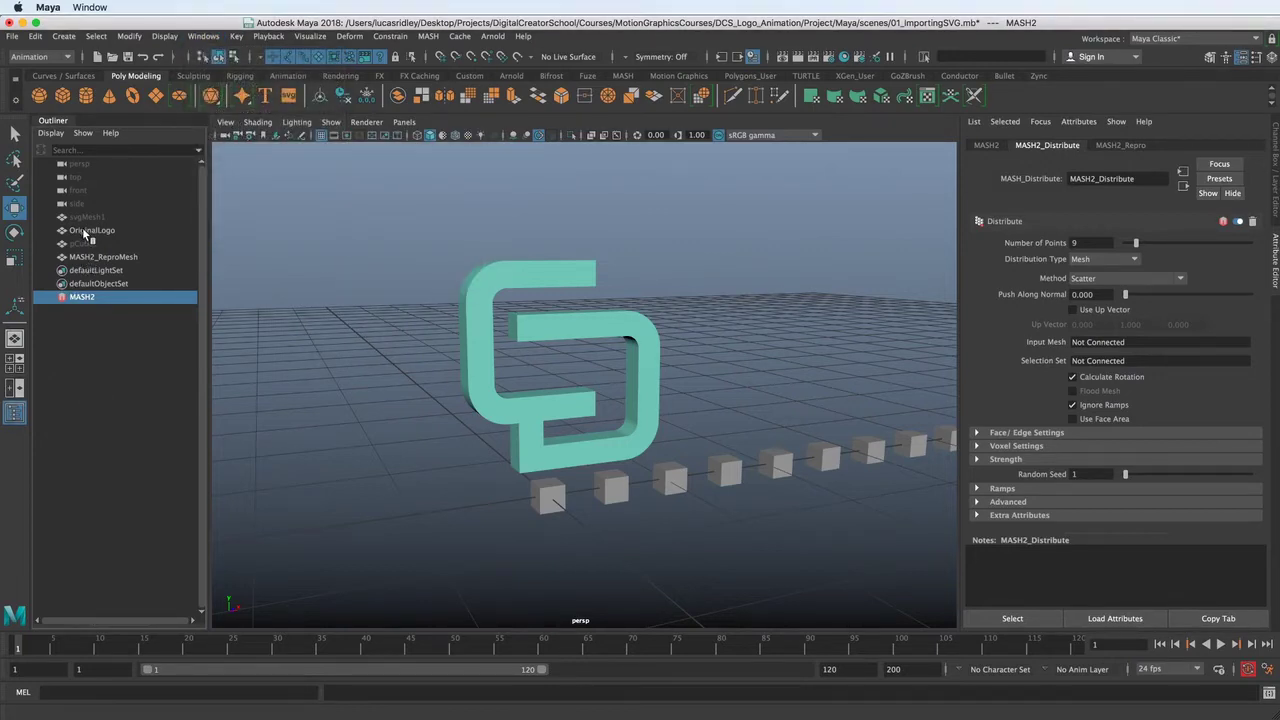
pyautogui.moveTo(82, 228); pyautogui.dragTo(1091, 347, button='middle')
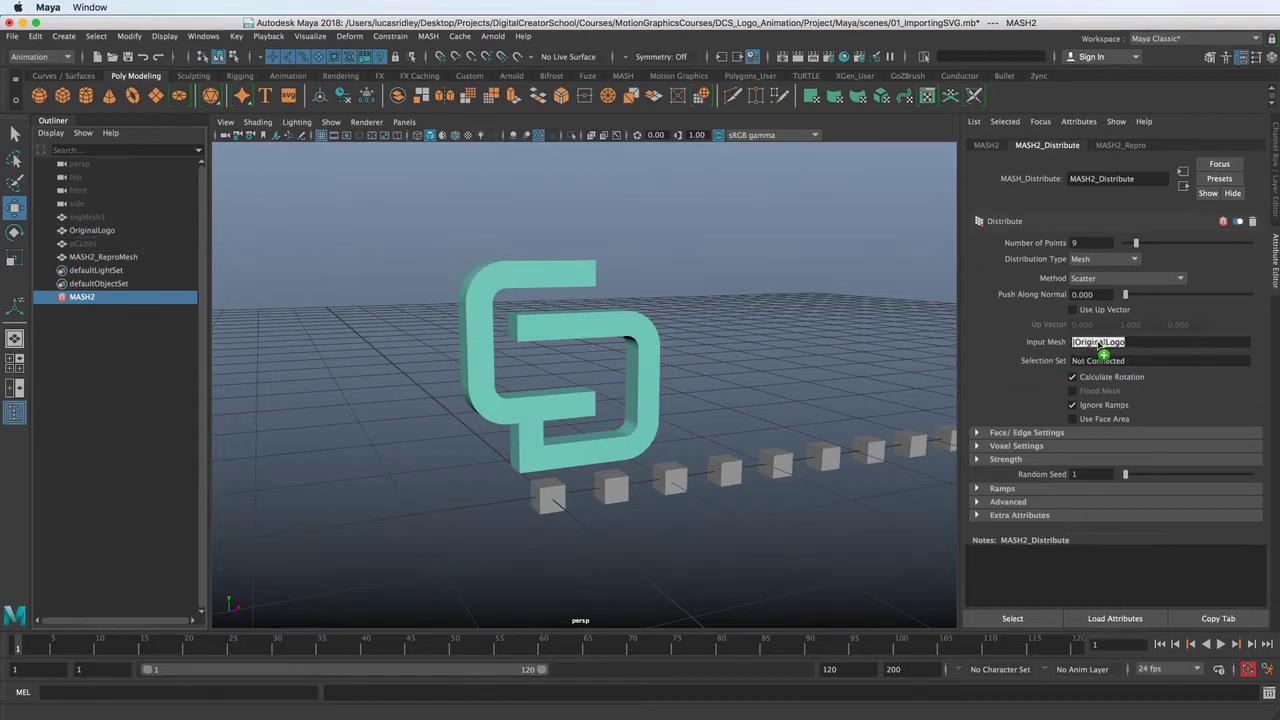
pyautogui.moveTo(1100, 345); pyautogui.dragTo(1100, 345, button='middle')
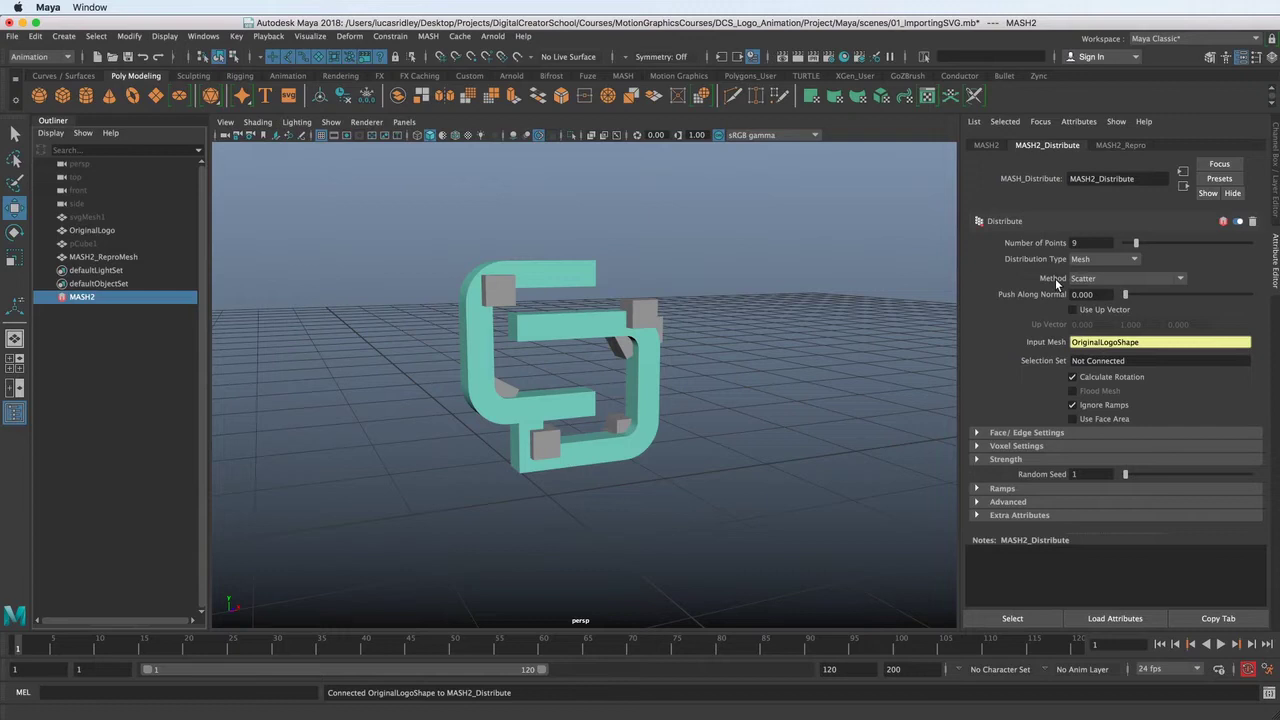
# - Set the mesh distribution Method to Voxel and inspect the voxel logo up close
pyautogui.click(1110, 279)
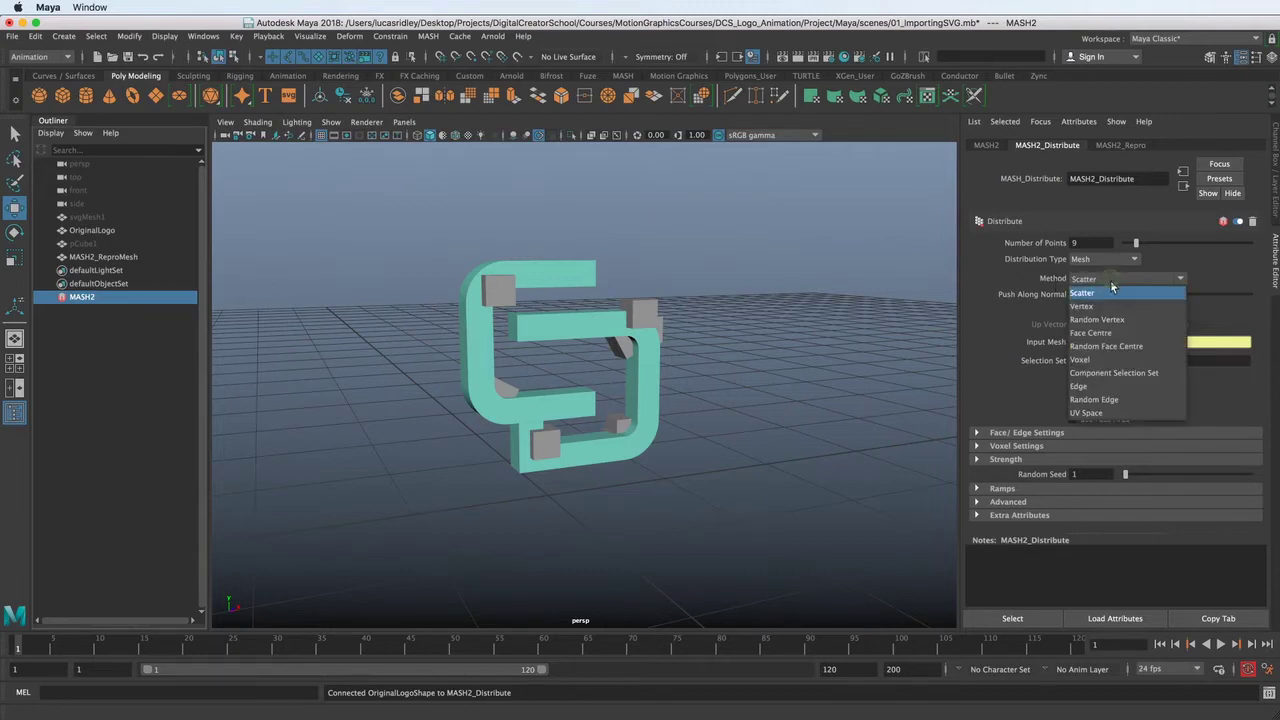
pyautogui.click(1095, 360)
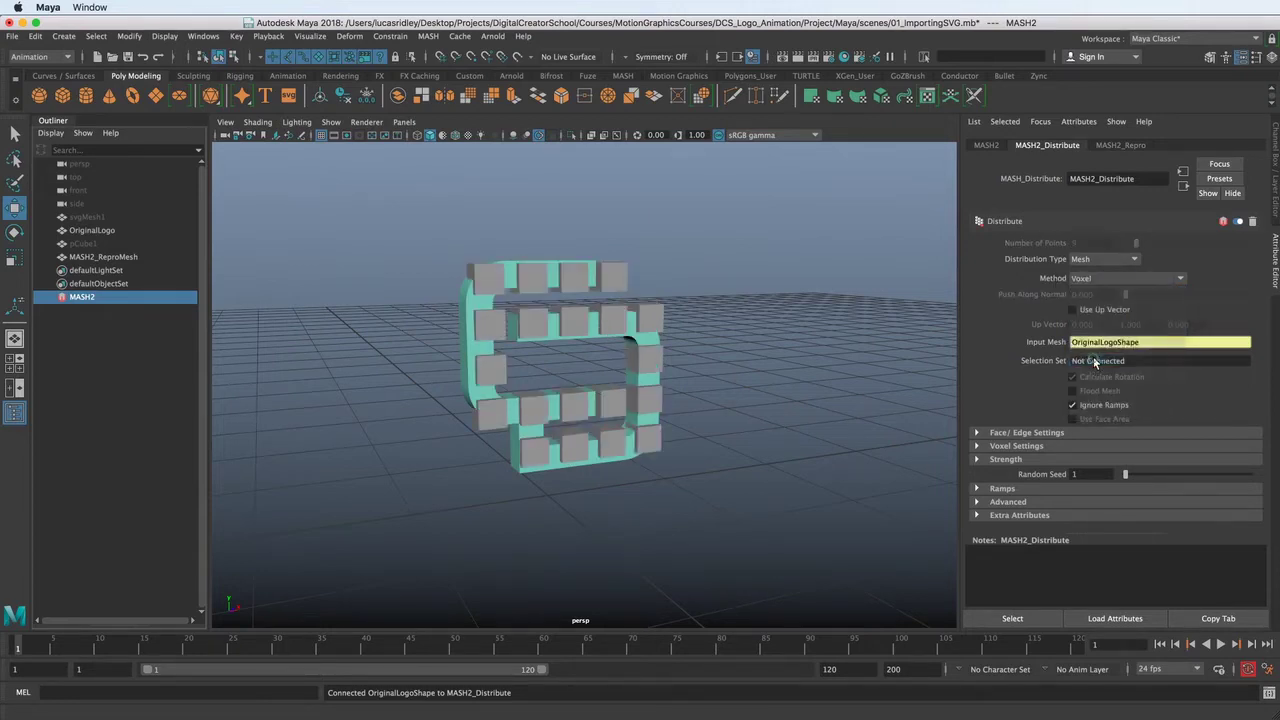
pyautogui.keyDown('alt'); pyautogui.moveTo(571, 368); pyautogui.dragTo(598, 360); pyautogui.keyUp('alt')
pyautogui.keyDown('alt'); pyautogui.moveTo(598, 360); pyautogui.dragTo(618, 385, button='right'); pyautogui.keyUp('alt')
pyautogui.keyDown('alt'); pyautogui.moveTo(618, 388); pyautogui.dragTo(528, 378); pyautogui.keyUp('alt')
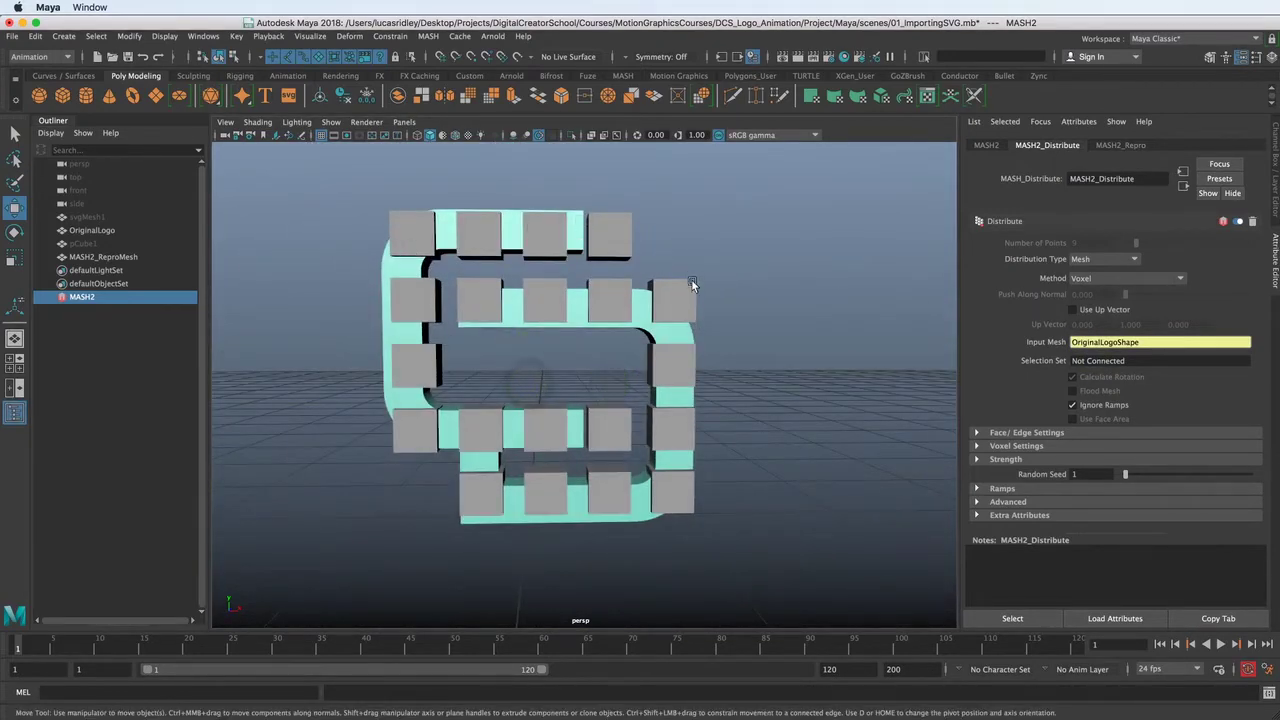
pyautogui.keyDown('alt'); pyautogui.moveTo(522, 265); pyautogui.dragTo(525, 316); pyautogui.keyUp('alt')
# - Unhide the source cube pCube1 and scale it uniformly down to 0.477
pyautogui.click(100, 245)
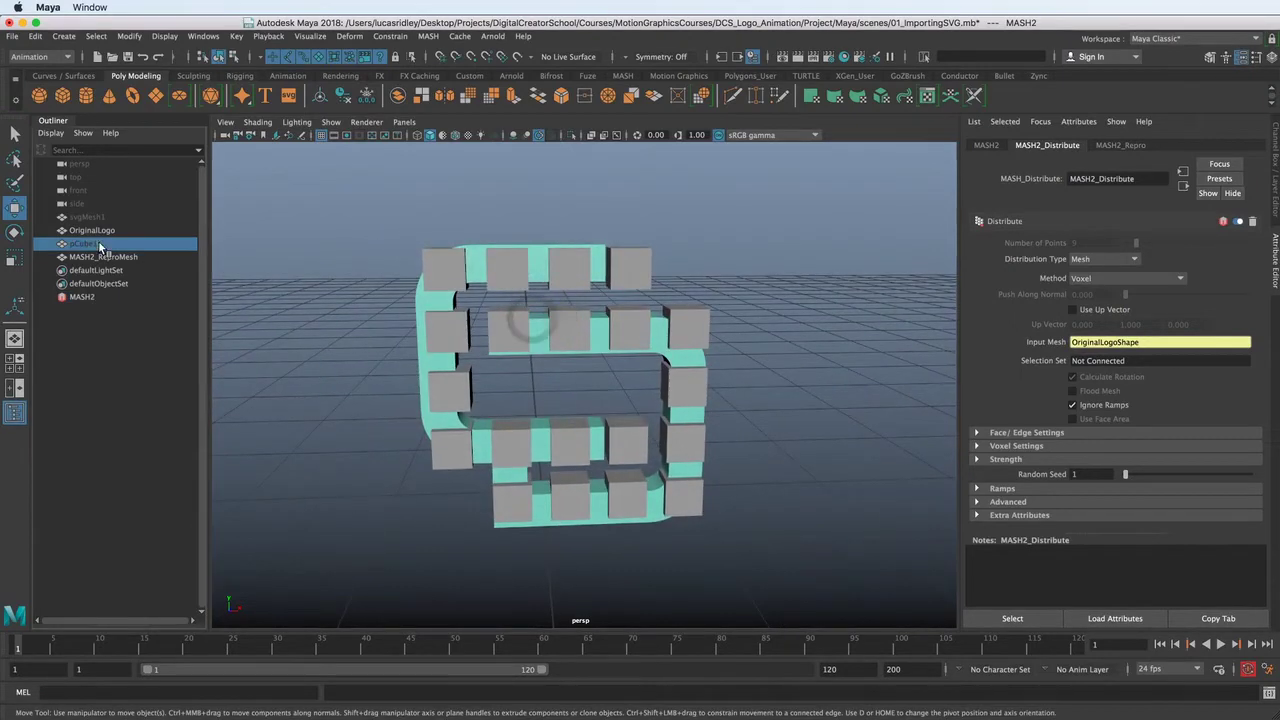
pyautogui.keyDown('alt'); pyautogui.moveTo(545, 377); pyautogui.dragTo(437, 332, button='right'); pyautogui.keyUp('alt')
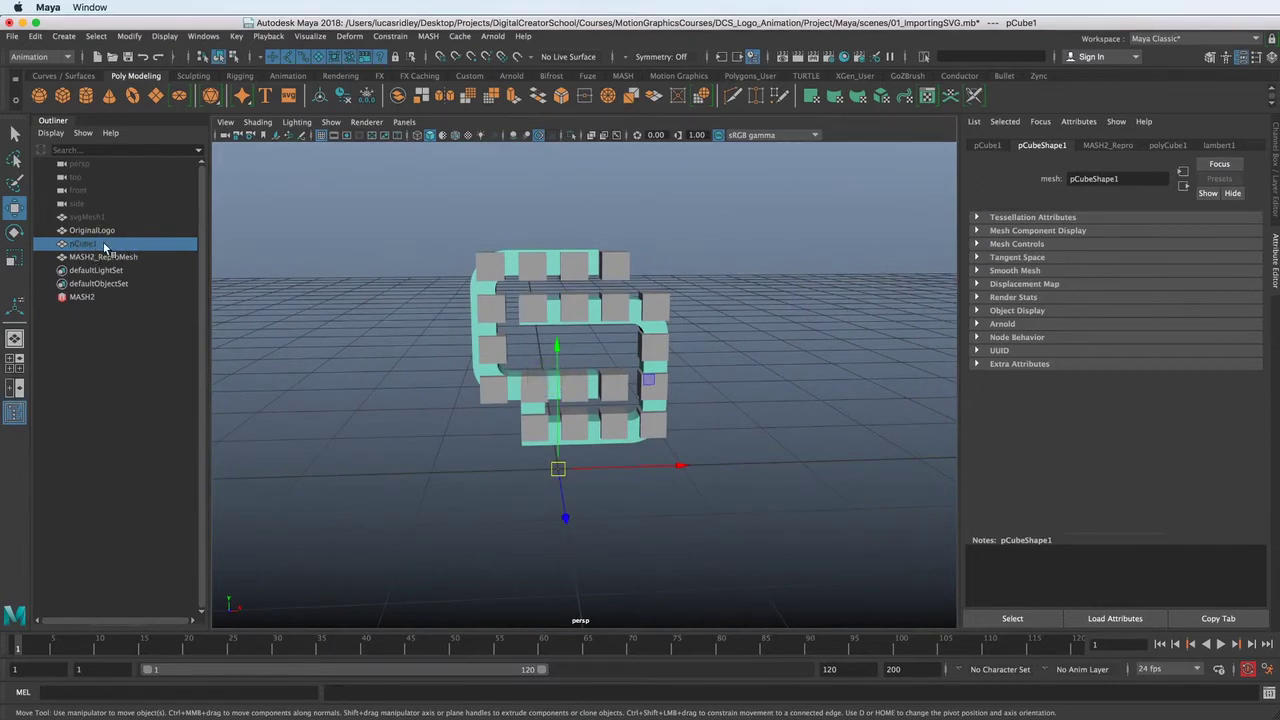
pyautogui.keyDown('alt'); pyautogui.moveTo(445, 397); pyautogui.dragTo(487, 388); pyautogui.keyUp('alt')
pyautogui.click(464, 435)
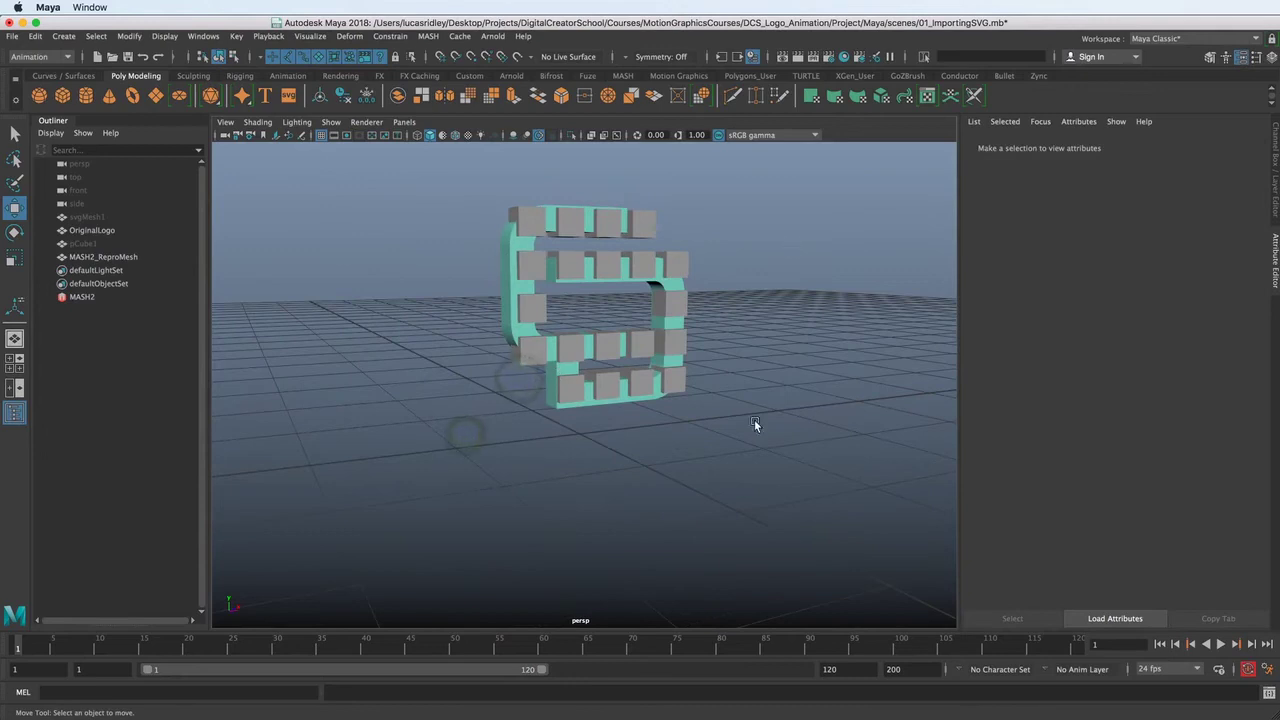
pyautogui.click(90, 245)
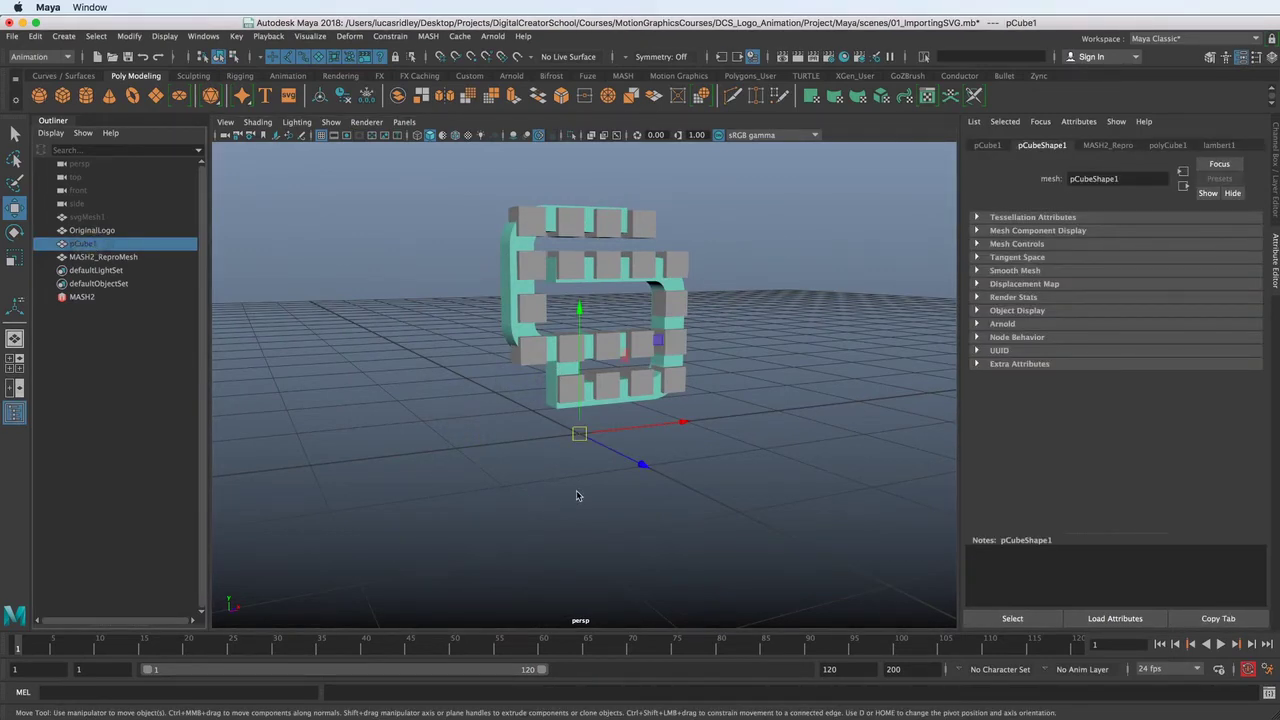
pyautogui.hotkey('shift', 'h')
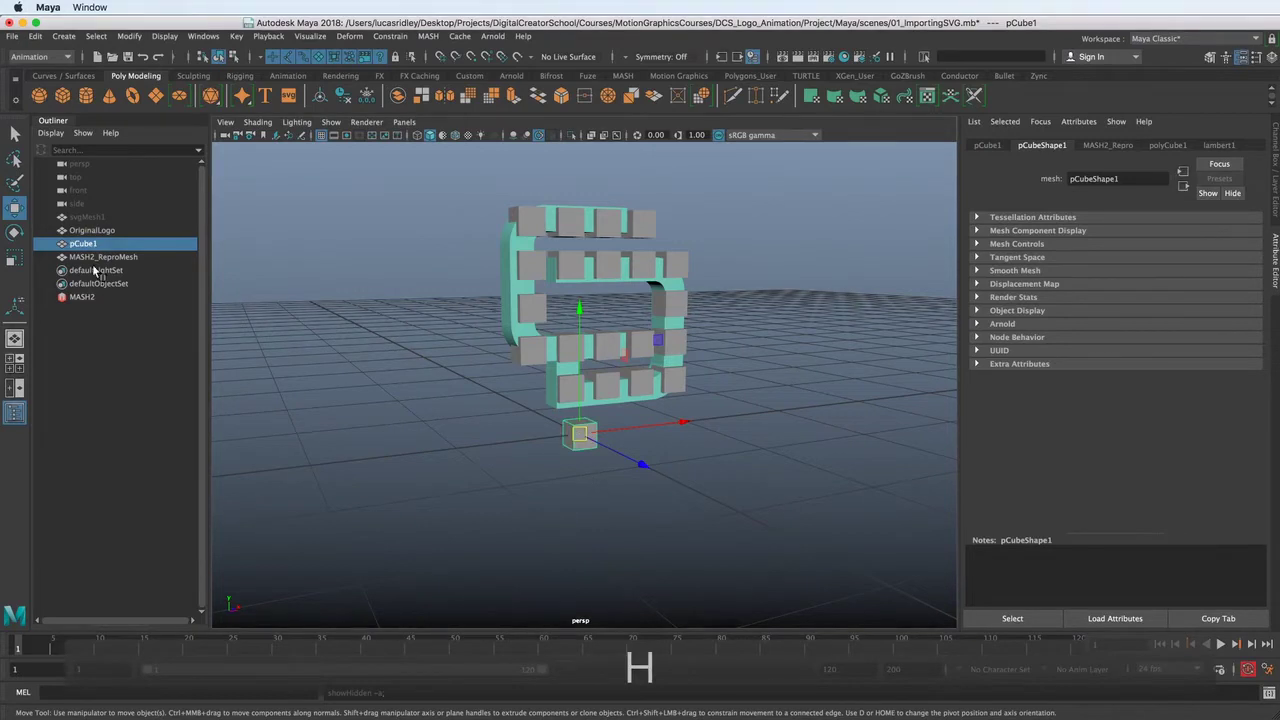
pyautogui.keyDown('alt'); pyautogui.moveTo(323, 331); pyautogui.dragTo(537, 483); pyautogui.keyUp('alt')
pyautogui.press('r')
pyautogui.click(100, 297)
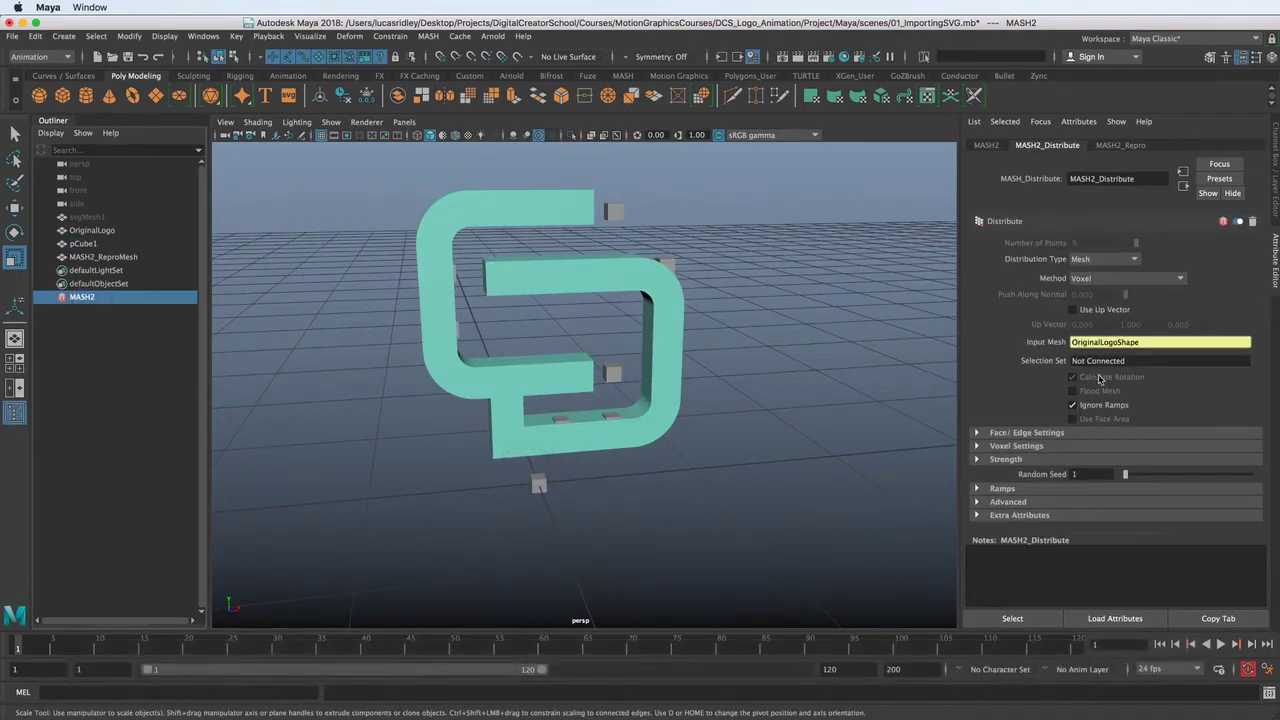
# - Expand Voxel Settings and lower Voxel Size to about 0.866
pyautogui.click(976, 446)
pyautogui.scroll(-3, 985, 453)
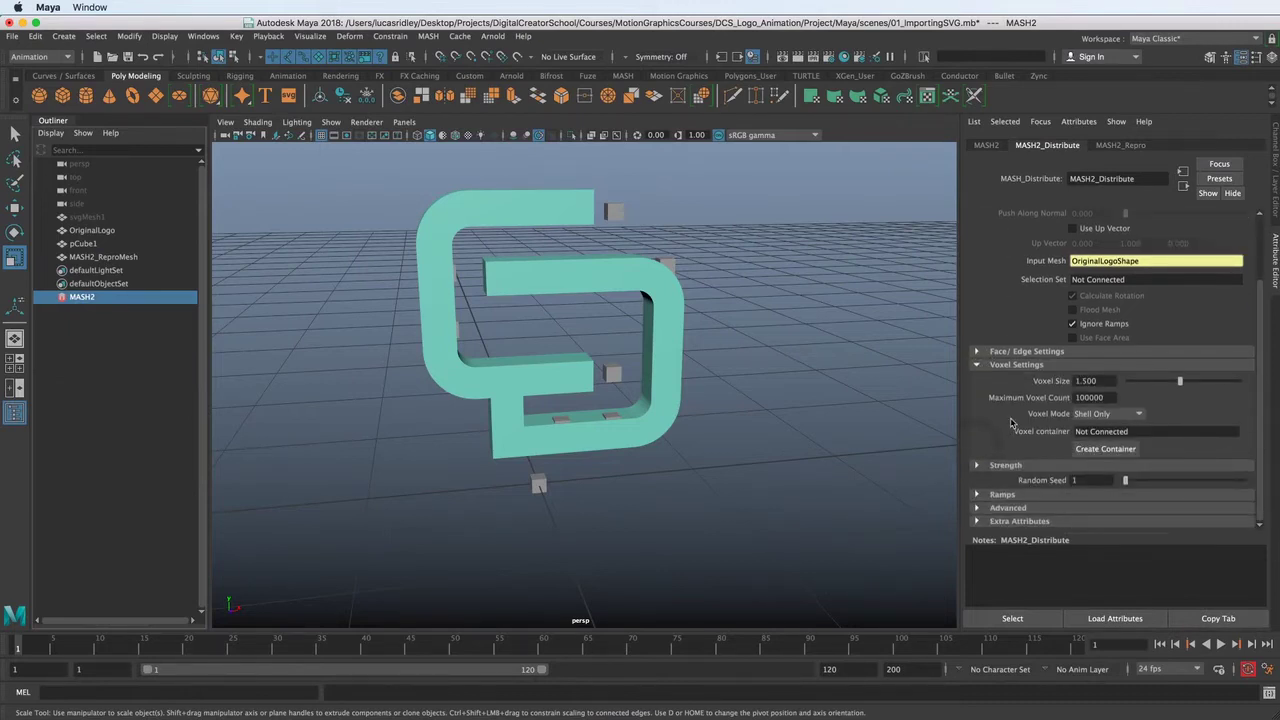
pyautogui.moveTo(1180, 384); pyautogui.dragTo(1139, 387)
pyautogui.keyDown('alt'); pyautogui.moveTo(702, 400); pyautogui.dragTo(538, 477); pyautogui.keyUp('alt')
# - Scale pCube1 to 0.256 and set MASH2's Voxel Size to 0.285
pyautogui.click(534, 471)
pyautogui.press('r')
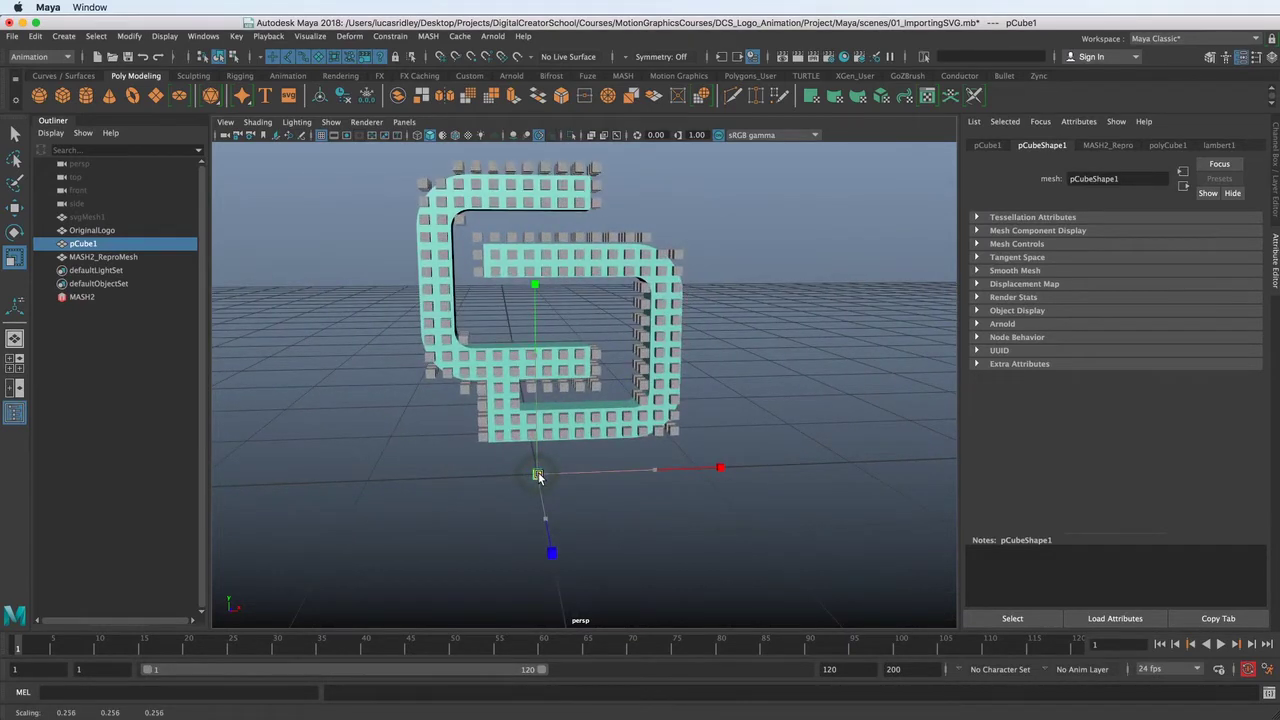
pyautogui.click(100, 296)
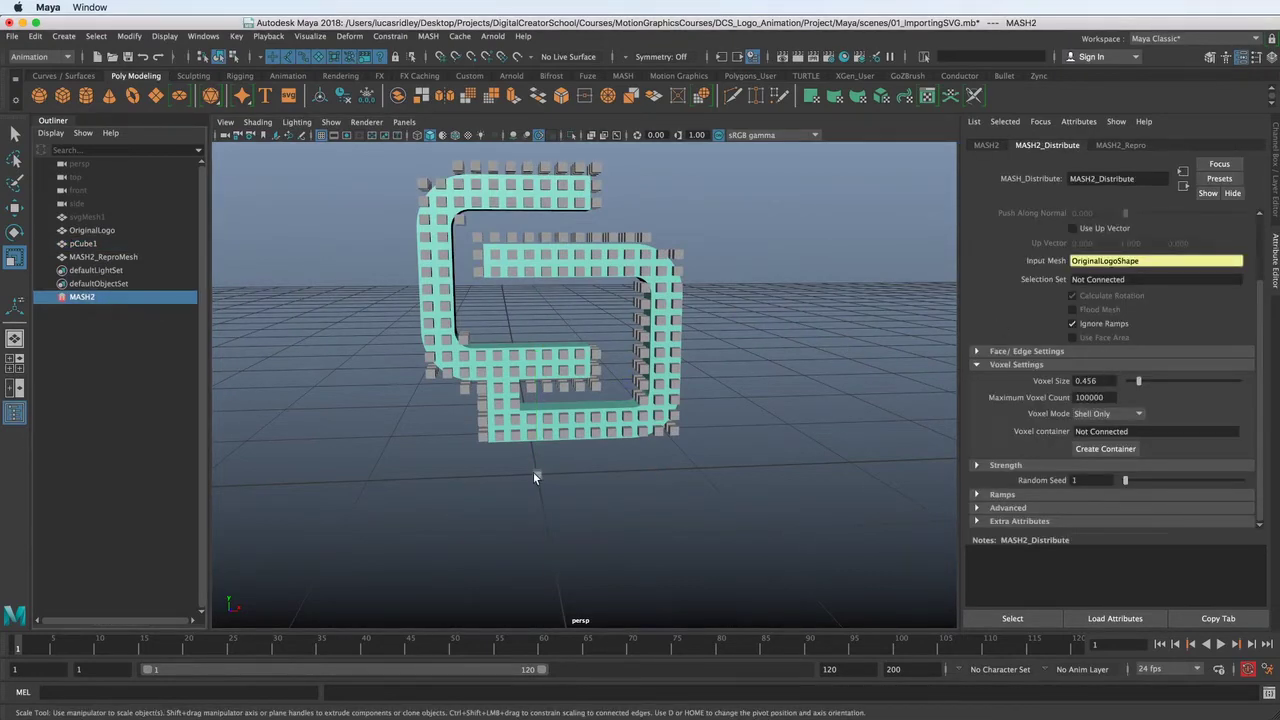
pyautogui.moveTo(1138, 383); pyautogui.dragTo(1132, 388)
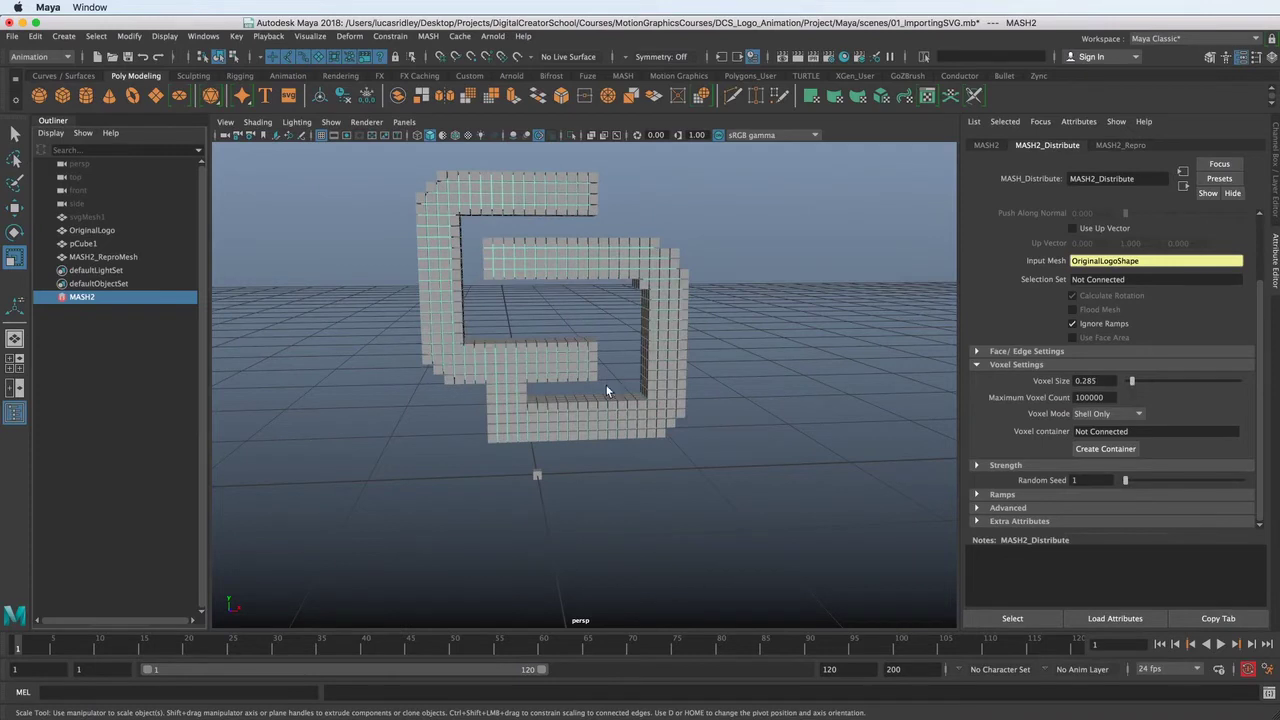
pyautogui.keyDown('alt'); pyautogui.moveTo(606, 385); pyautogui.dragTo(600, 430); pyautogui.keyUp('alt')
pyautogui.scroll(6, 493, 347)
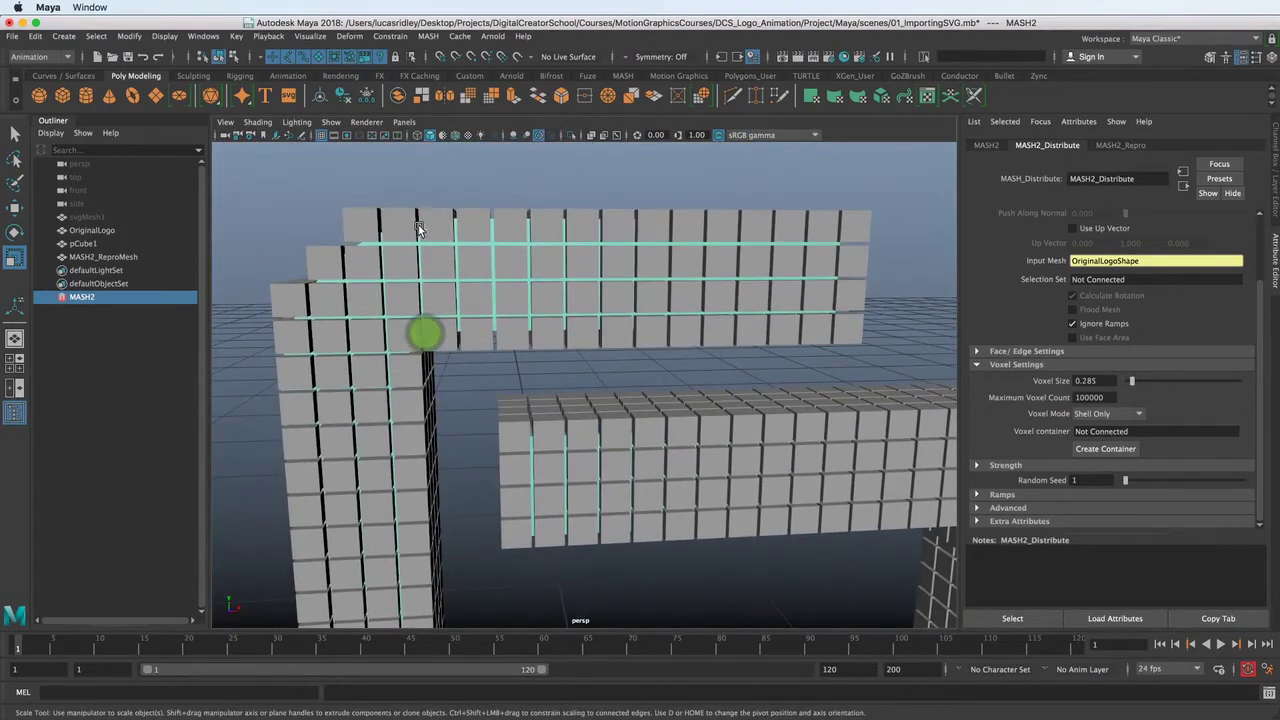
# - Drag MASH2's Voxel Size down to 0.268, then enter 0.260 in the field
pyautogui.moveTo(520, 358)
pyautogui.keyDown('alt'); pyautogui.mouseDown()
pyautogui.moveTo(436, 309)
pyautogui.moveTo(547, 304)
pyautogui.moveTo(515, 295)
pyautogui.moveTo(540, 292)
pyautogui.moveTo(469, 278)
pyautogui.moveTo(498, 342)
pyautogui.moveTo(642, 307)
pyautogui.moveTo(440, 330)
pyautogui.moveTo(491, 286)
pyautogui.moveTo(466, 417)
pyautogui.moveTo(512, 397)
pyautogui.mouseUp(); pyautogui.keyUp('alt')
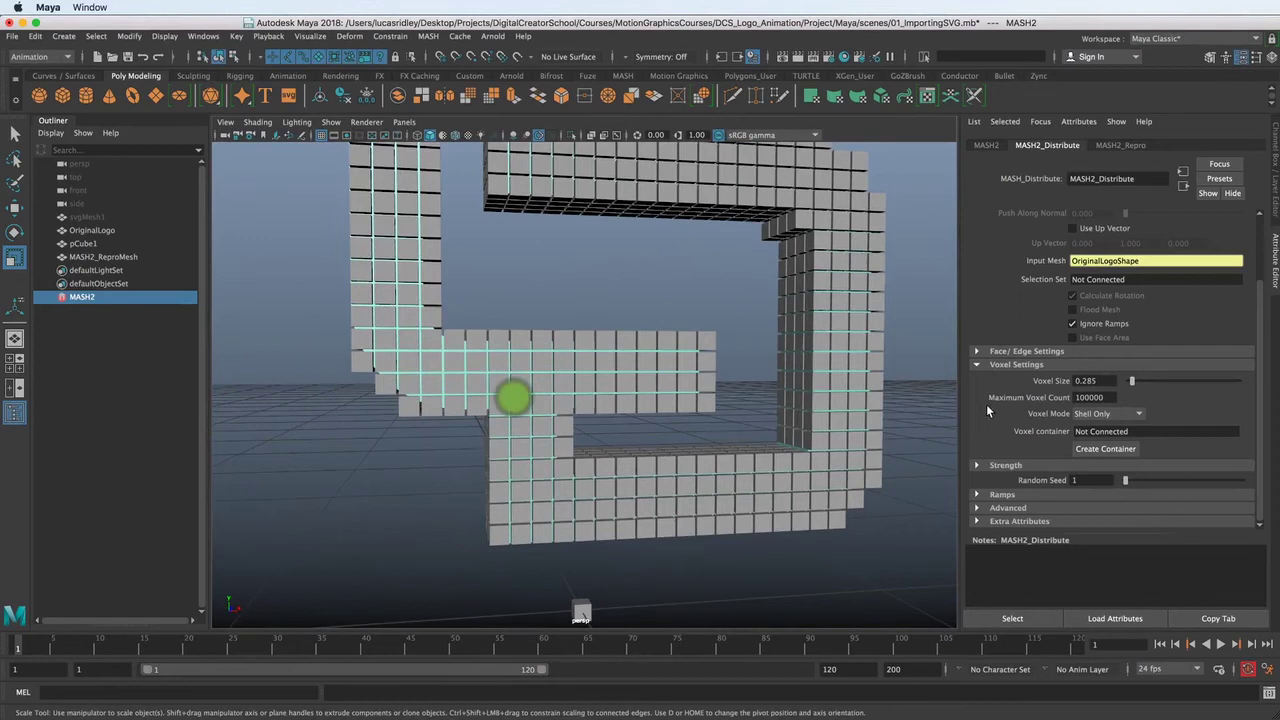
pyautogui.click(1132, 381)
pyautogui.moveTo(1133, 383); pyautogui.dragTo(1132, 386)
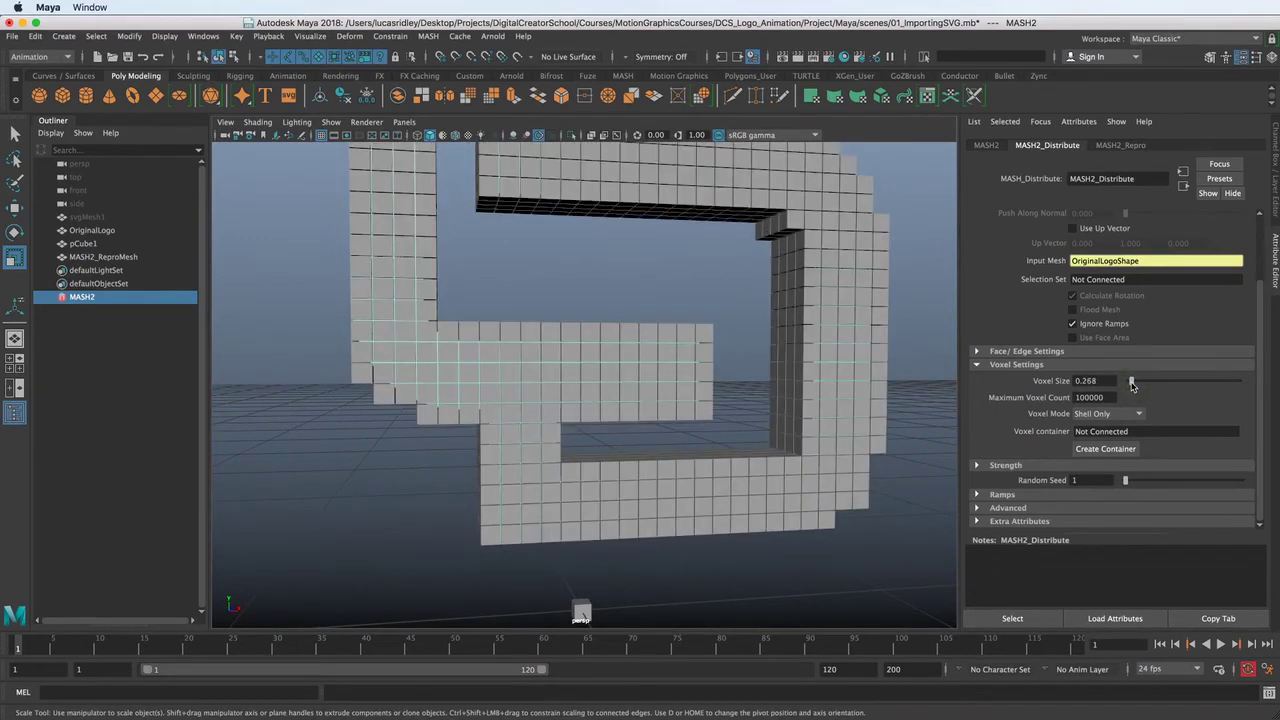
pyautogui.scroll(10, 620, 400)
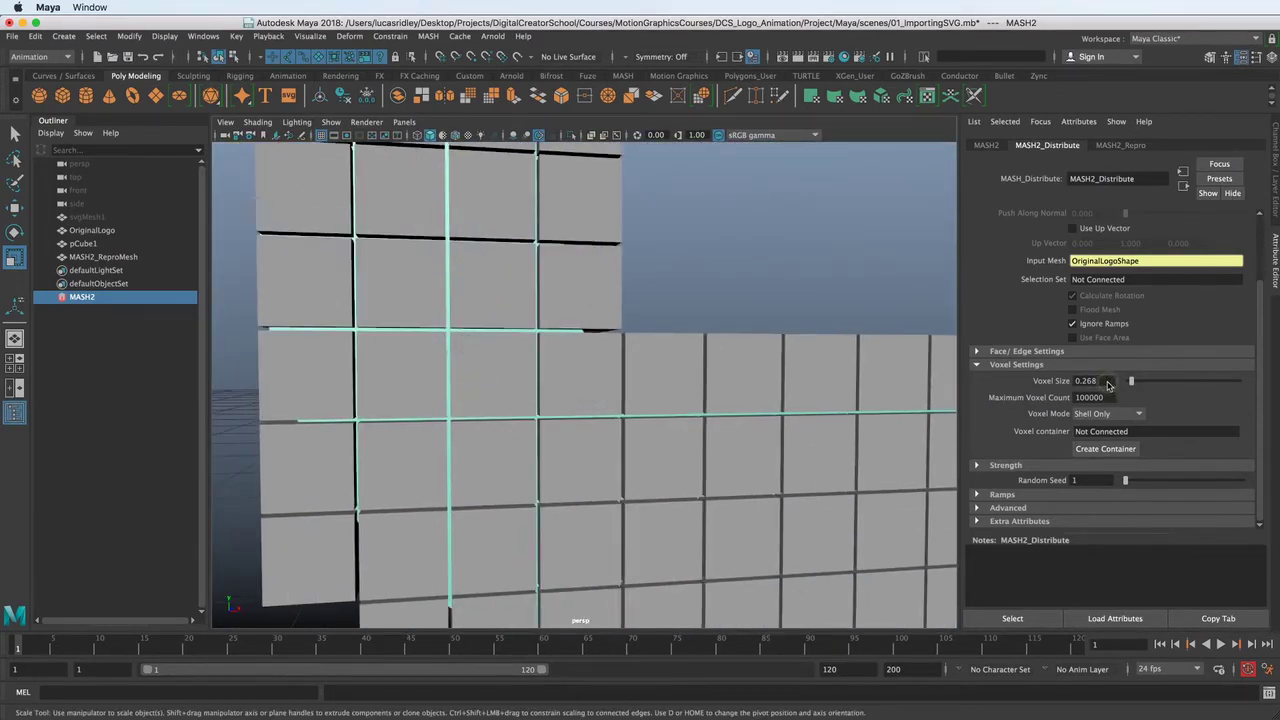
pyautogui.press('BackSpace')
pyautogui.press('Return')
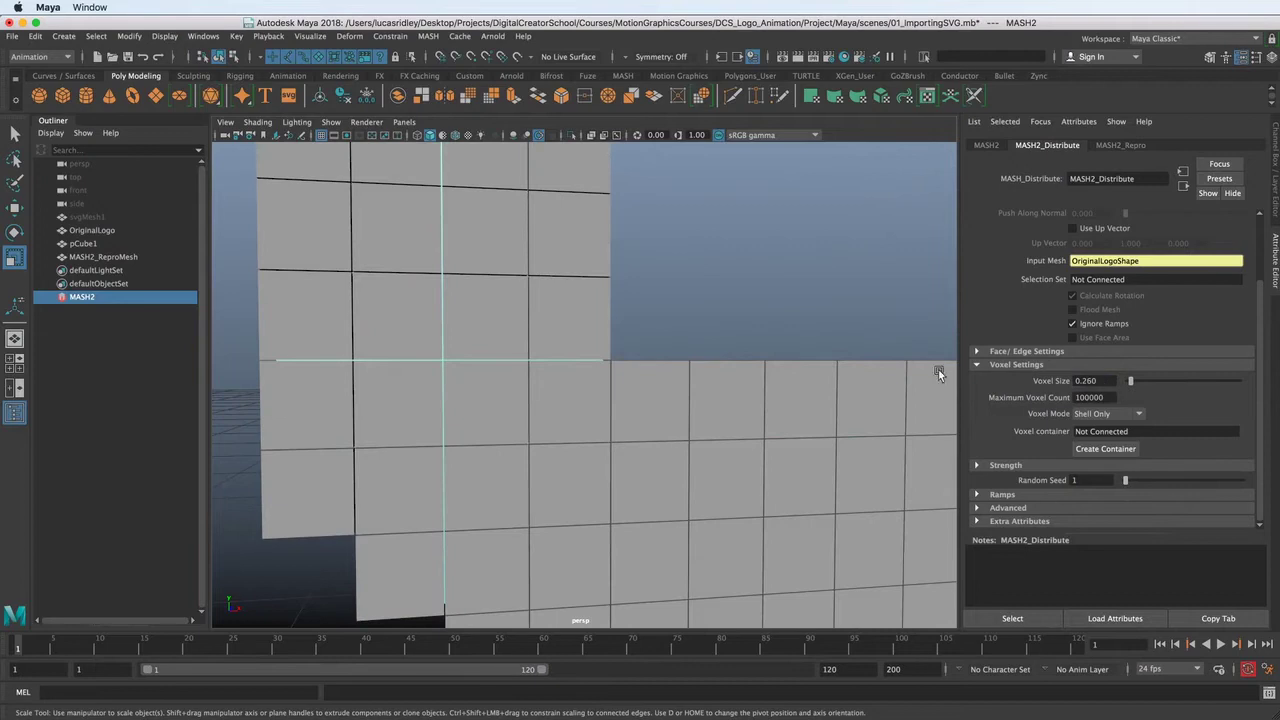
# - Orbit and zoom in close on the voxel wall to check for gaps between cubes
pyautogui.keyDown('alt'); pyautogui.moveTo(706, 351); pyautogui.dragTo(571, 393); pyautogui.keyUp('alt')
pyautogui.scroll(5, 599, 374)
pyautogui.scroll(-5, 574, 391)
pyautogui.keyDown('alt'); pyautogui.moveTo(580, 408); pyautogui.dragTo(928, 453, button='right'); pyautogui.keyUp('alt')
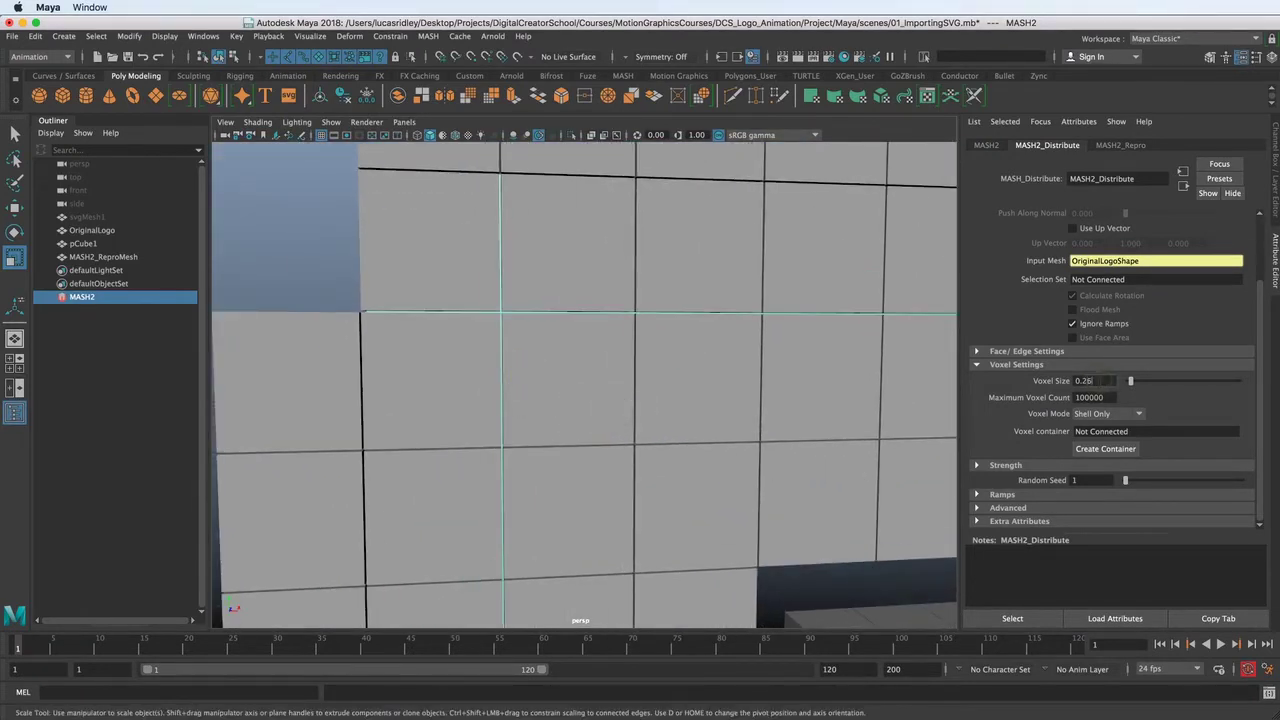
# - Try Voxel Size values 0.255, 0.258 and 0.257 in the field
pyautogui.write('55')
pyautogui.press('Return')
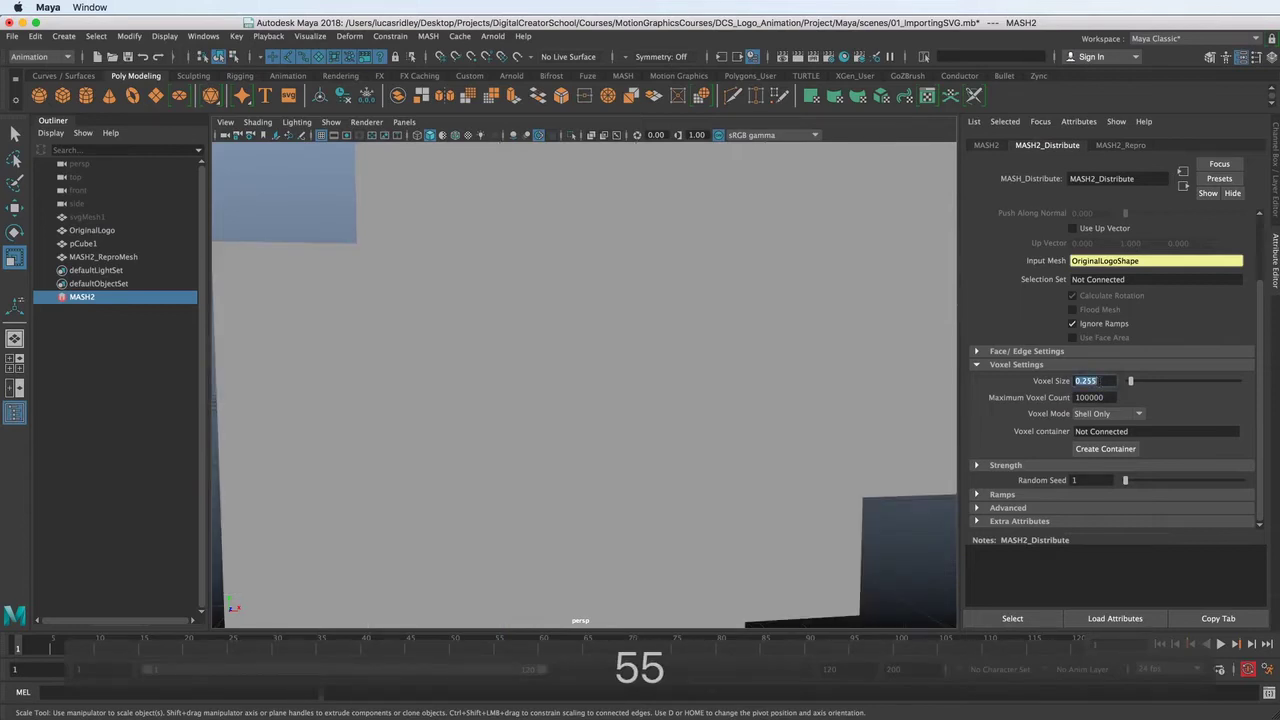
pyautogui.press('BackSpace')
pyautogui.write('8')
pyautogui.press('Return')
pyautogui.press('Right')
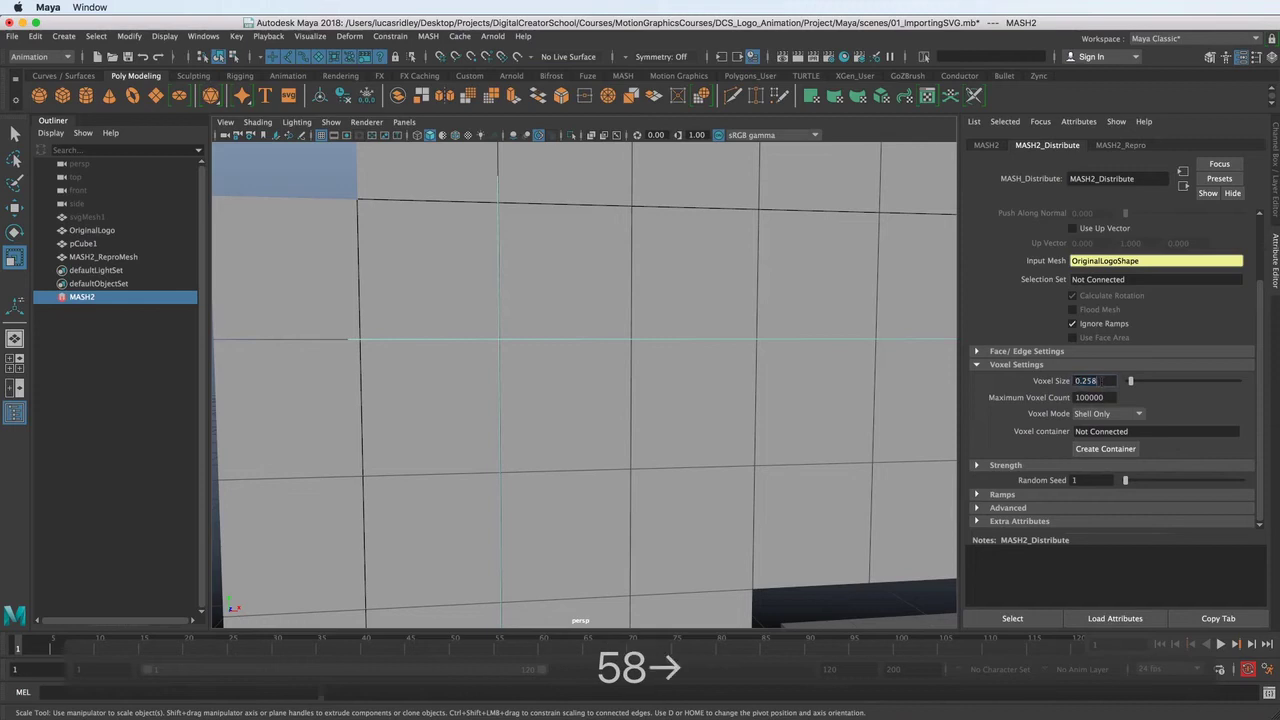
pyautogui.press('BackSpace')
pyautogui.write('7')
pyautogui.press('Return')
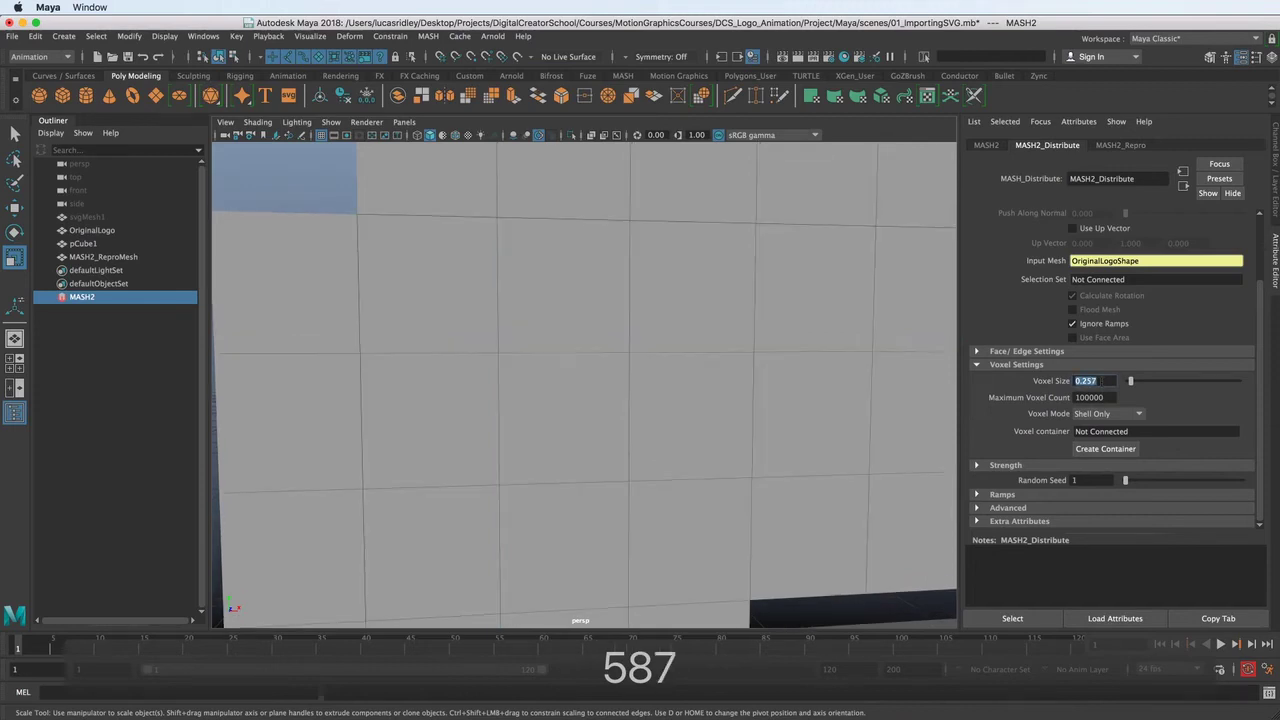
# - Orbit close around the gridded logo wall, then pull back to view the whole voxel logo
pyautogui.moveTo(724, 428)
pyautogui.keyDown('alt'); pyautogui.mouseDown()
pyautogui.moveTo(705, 437)
pyautogui.moveTo(622, 347)
pyautogui.moveTo(575, 432)
pyautogui.mouseUp(); pyautogui.keyUp('alt')
pyautogui.keyDown('alt'); pyautogui.moveTo(575, 429); pyautogui.dragTo(657, 429, button='right'); pyautogui.keyUp('alt')
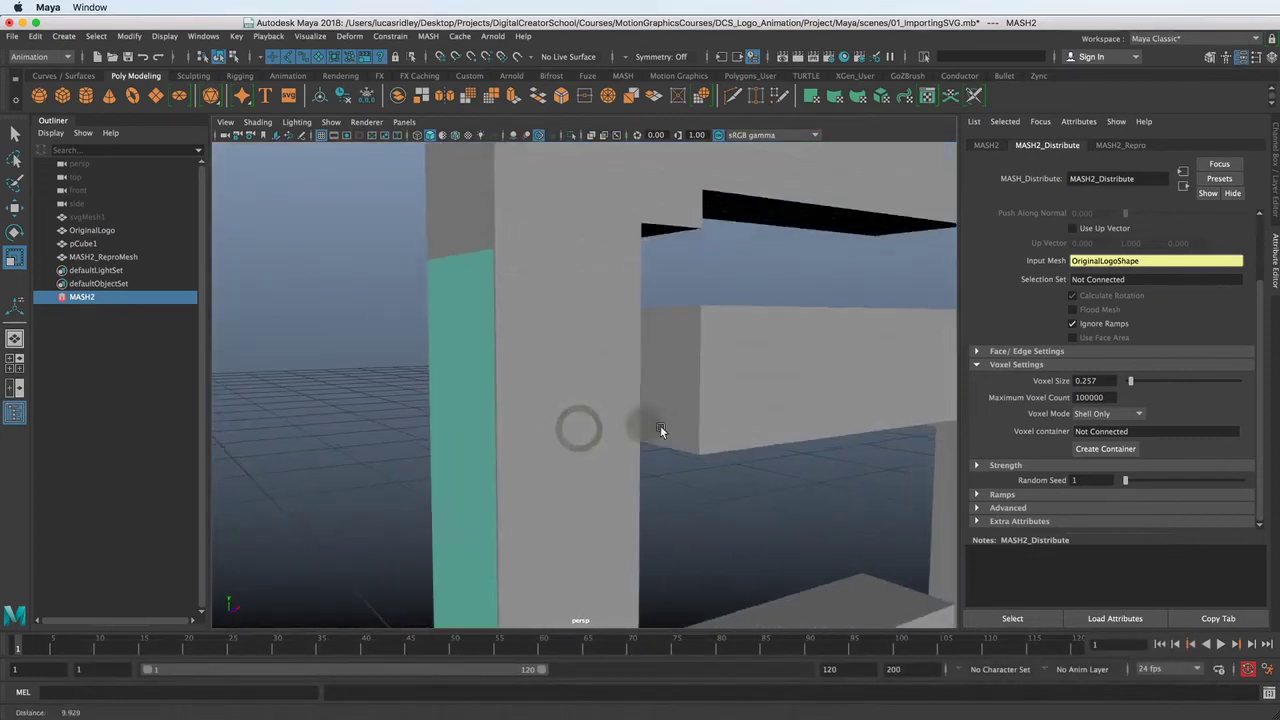
pyautogui.keyDown('alt'); pyautogui.moveTo(642, 424); pyautogui.dragTo(651, 463); pyautogui.keyUp('alt')
pyautogui.moveTo(651, 463)
pyautogui.keyDown('alt'); pyautogui.mouseDown(button='middle')
pyautogui.moveTo(716, 497)
pyautogui.moveTo(654, 440)
pyautogui.mouseUp(button='middle'); pyautogui.keyUp('alt')
pyautogui.keyDown('alt'); pyautogui.moveTo(654, 440); pyautogui.dragTo(626, 486); pyautogui.keyUp('alt')
pyautogui.keyDown('alt'); pyautogui.moveTo(626, 486); pyautogui.dragTo(529, 443, button='right'); pyautogui.keyUp('alt')
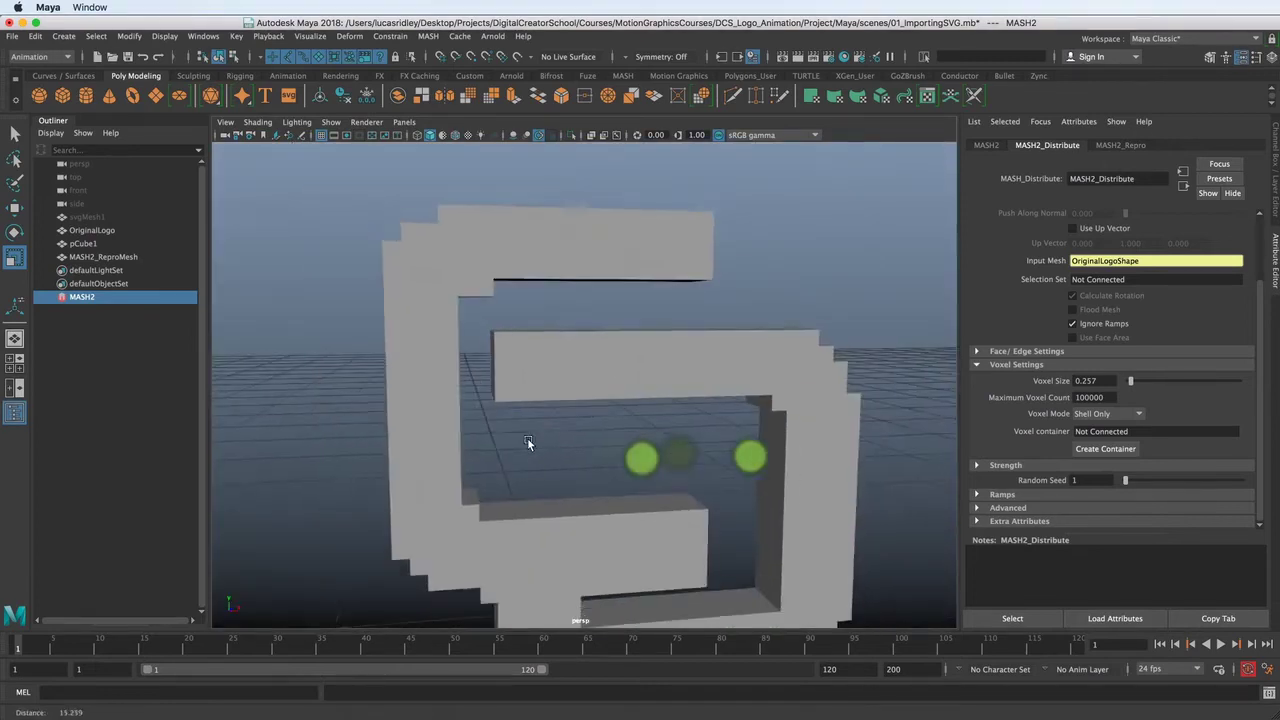
pyautogui.keyDown('alt'); pyautogui.moveTo(529, 443); pyautogui.dragTo(572, 422); pyautogui.keyUp('alt')
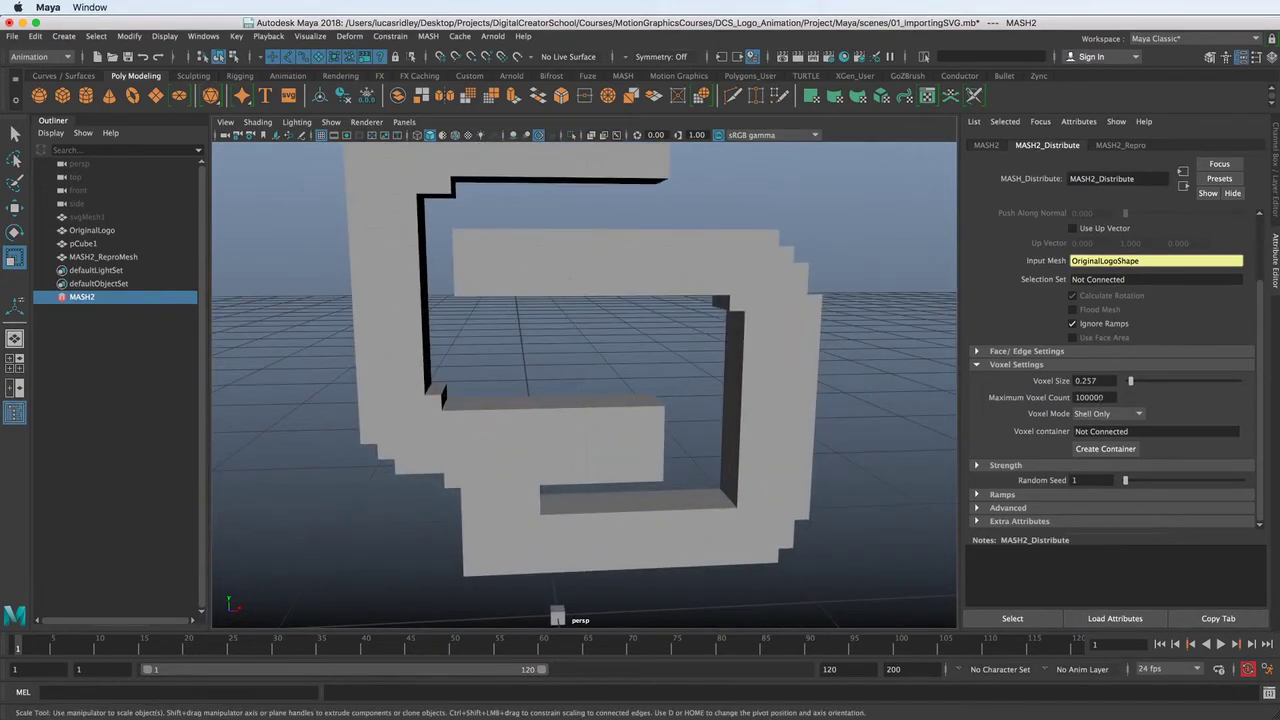
# - Set Voxel Size back to 0.258 and check the logo from the sides
pyautogui.write('8')
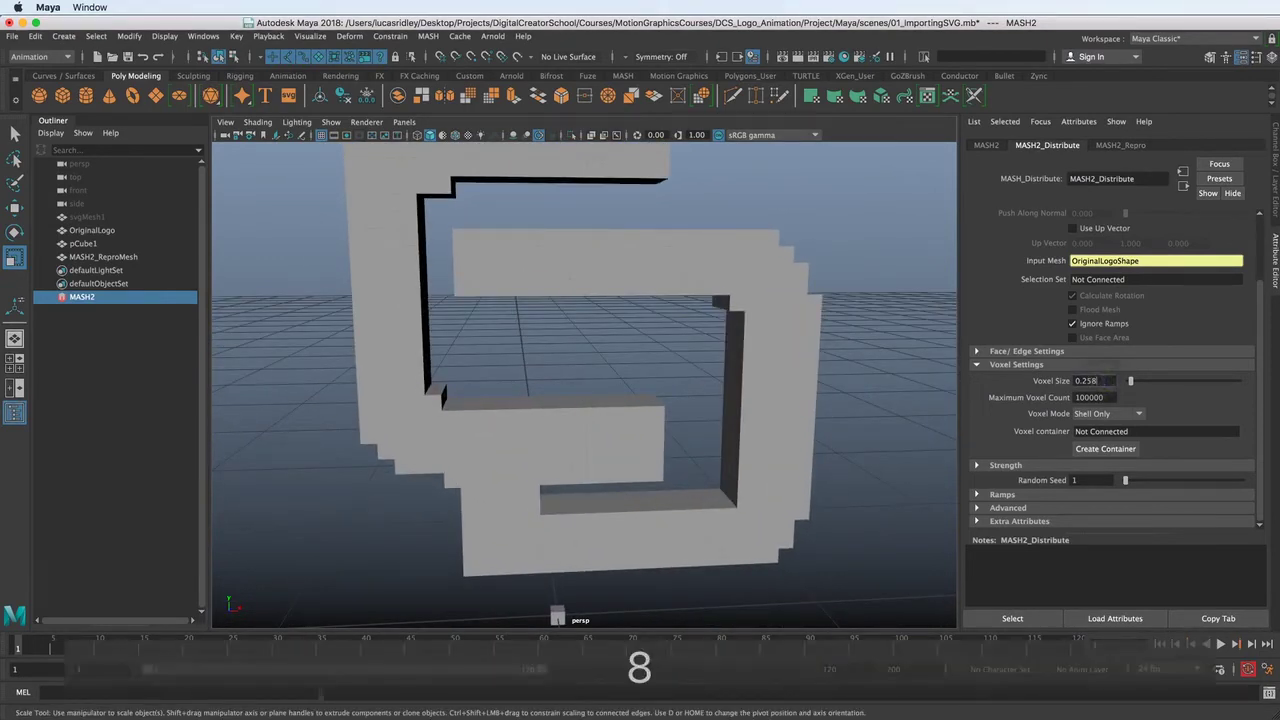
pyautogui.keyDown('alt'); pyautogui.moveTo(695, 345); pyautogui.dragTo(695, 358, button='middle'); pyautogui.keyUp('alt')
pyautogui.keyDown('alt'); pyautogui.moveTo(695, 355); pyautogui.dragTo(761, 398); pyautogui.keyUp('alt')
pyautogui.keyDown('alt'); pyautogui.moveTo(761, 398); pyautogui.dragTo(678, 440, button='right'); pyautogui.keyUp('alt')
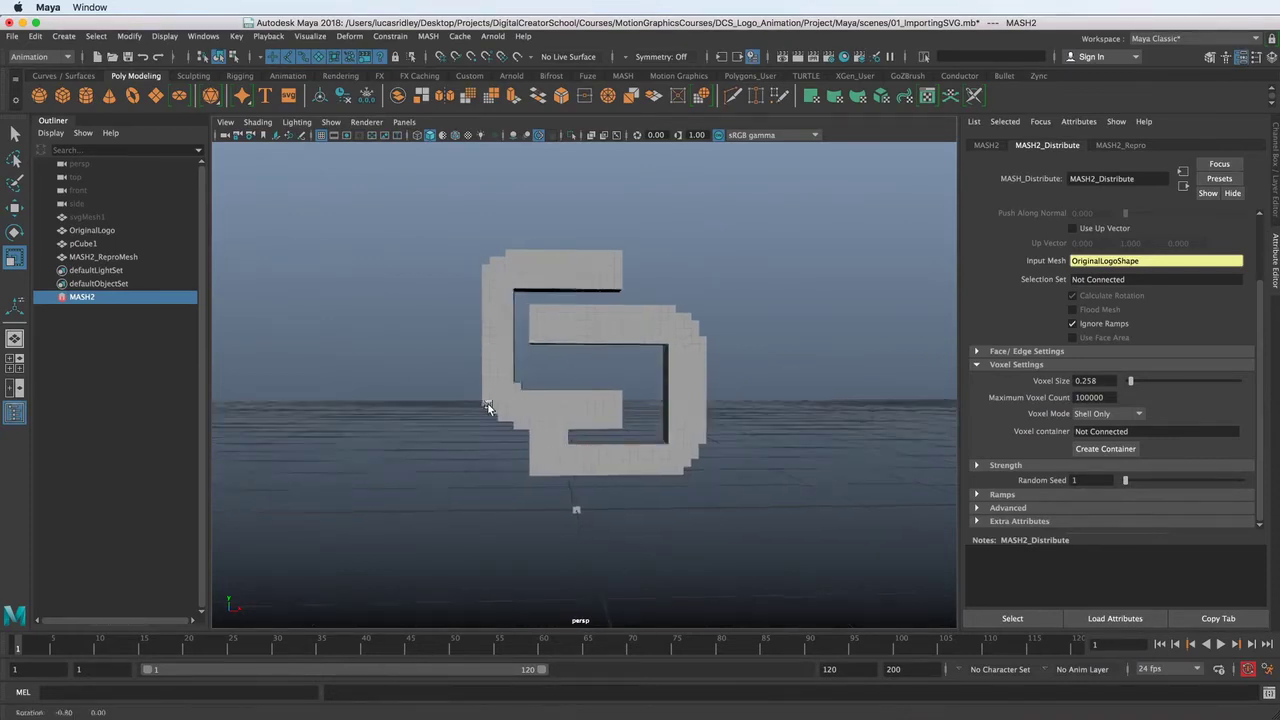
pyautogui.moveTo(483, 403)
pyautogui.keyDown('alt'); pyautogui.mouseDown()
pyautogui.moveTo(625, 407)
pyautogui.moveTo(483, 404)
pyautogui.mouseUp(); pyautogui.keyUp('alt')
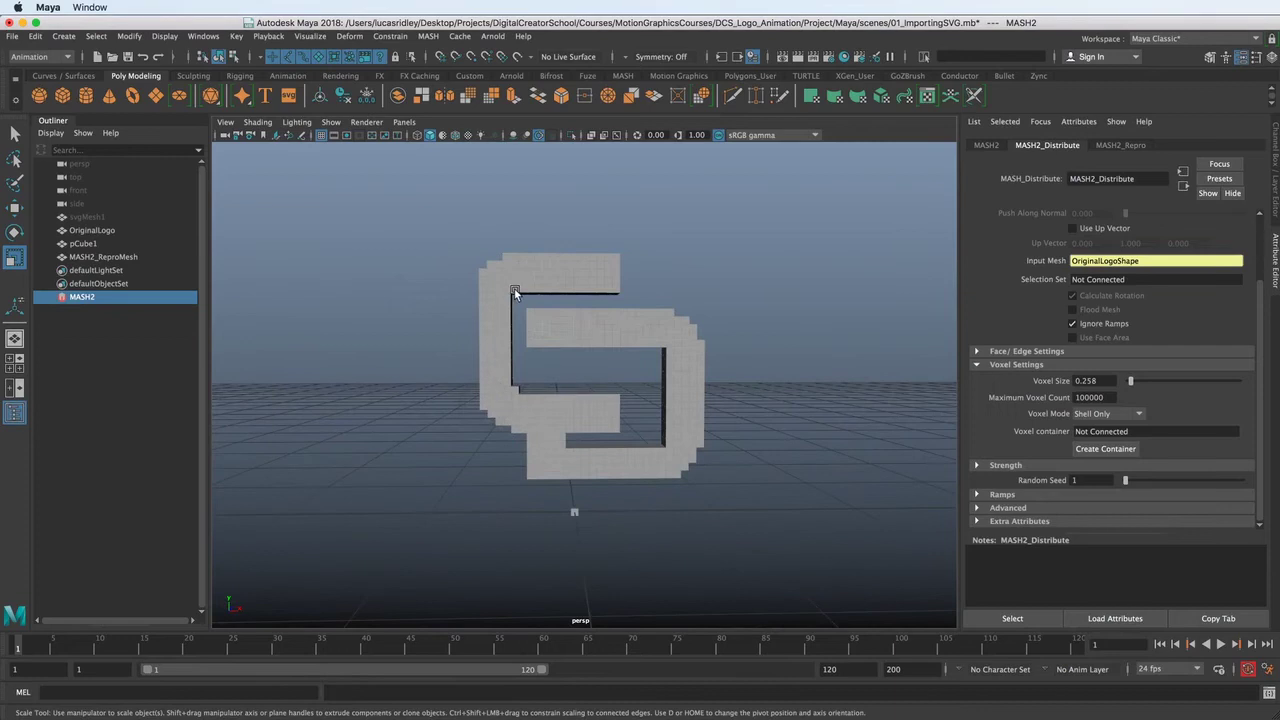
pyautogui.moveTo(553, 362)
pyautogui.keyDown('alt'); pyautogui.mouseDown()
pyautogui.moveTo(573, 378)
pyautogui.moveTo(573, 411)
pyautogui.moveTo(532, 403)
pyautogui.moveTo(475, 418)
pyautogui.moveTo(729, 428)
pyautogui.moveTo(702, 346)
pyautogui.mouseUp(); pyautogui.keyUp('alt')
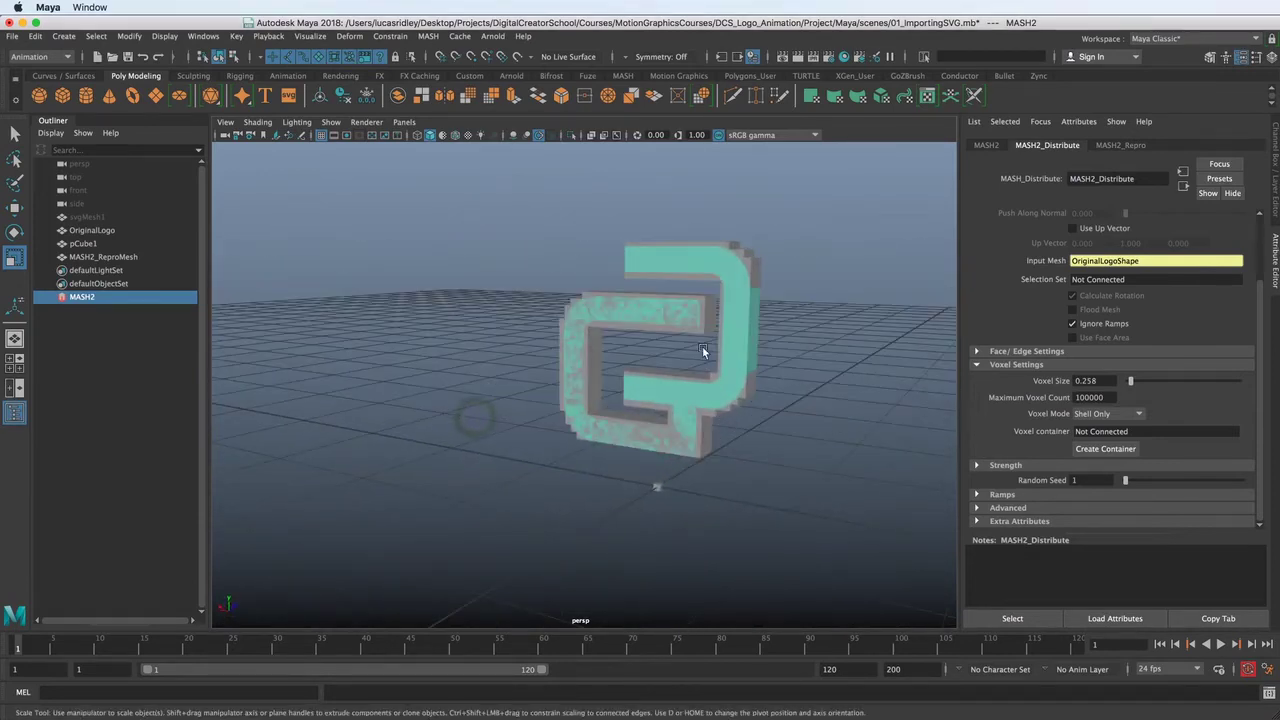
pyautogui.keyDown('alt'); pyautogui.moveTo(755, 277); pyautogui.dragTo(500, 258); pyautogui.keyUp('alt')
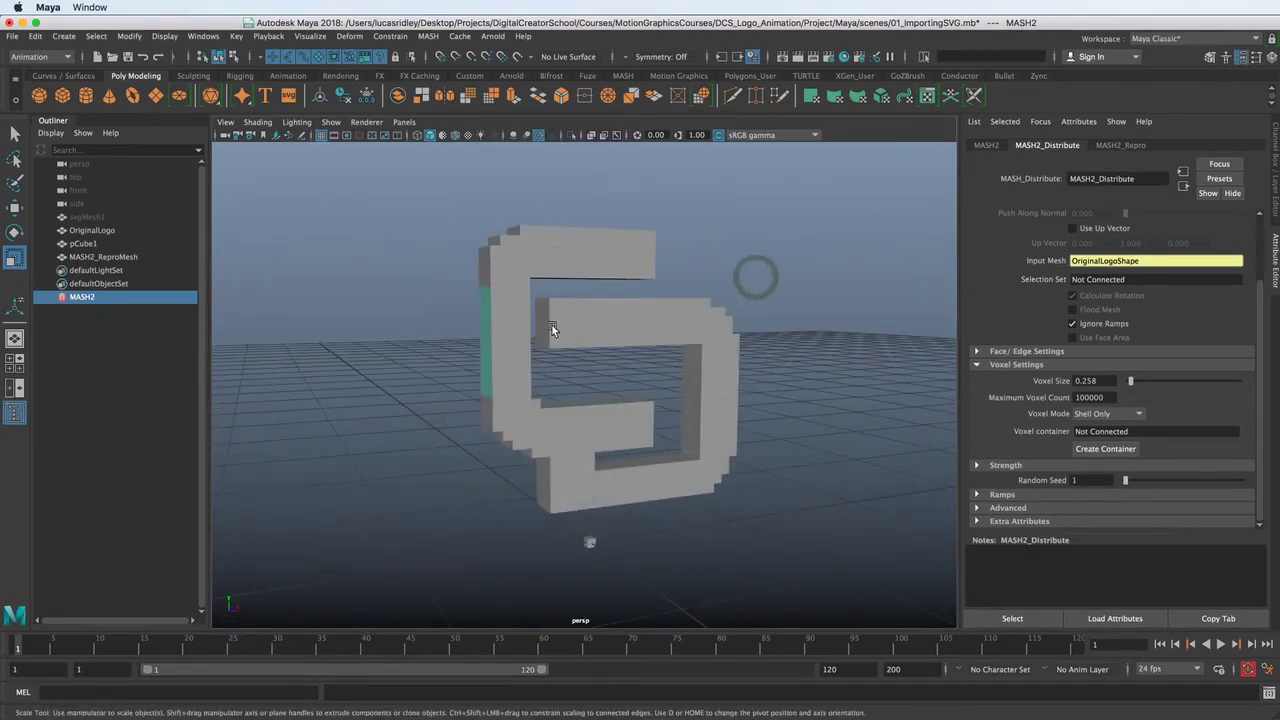
pyautogui.moveTo(521, 415)
pyautogui.keyDown('alt'); pyautogui.mouseDown()
pyautogui.moveTo(740, 414)
pyautogui.moveTo(705, 378)
pyautogui.mouseUp(); pyautogui.keyUp('alt')
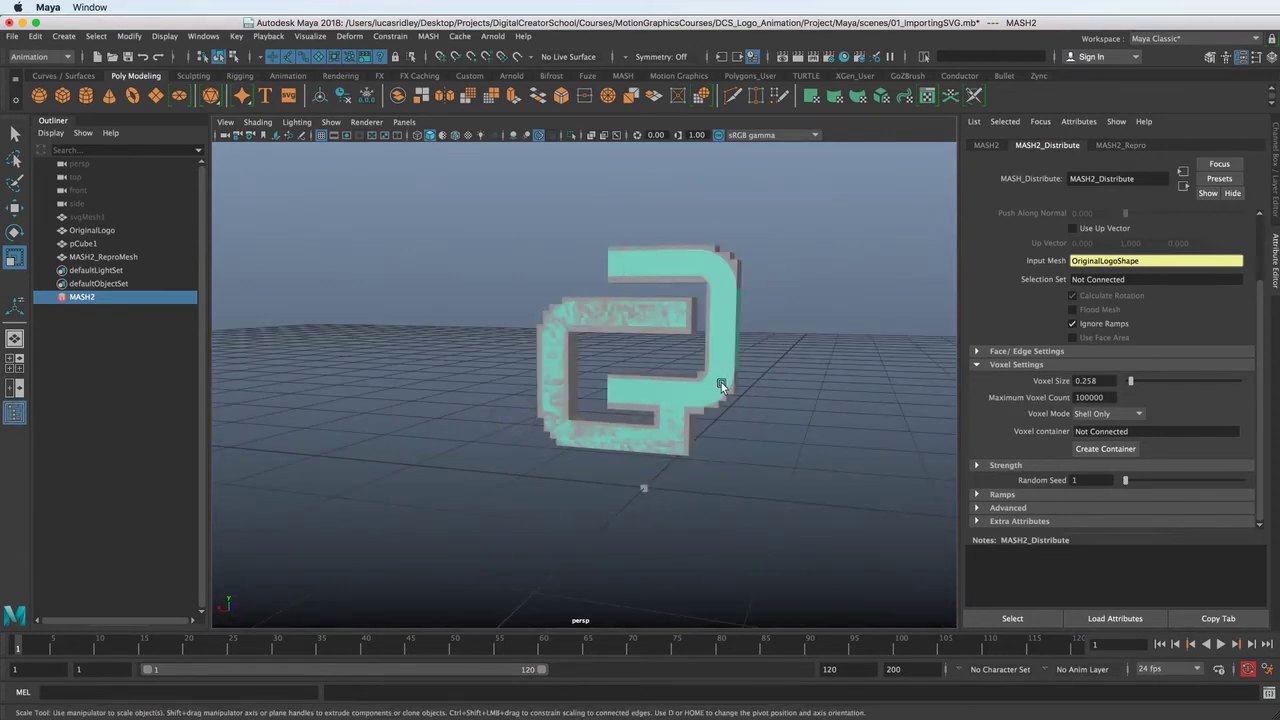
pyautogui.keyDown('alt'); pyautogui.moveTo(740, 330); pyautogui.dragTo(563, 332); pyautogui.keyUp('alt')
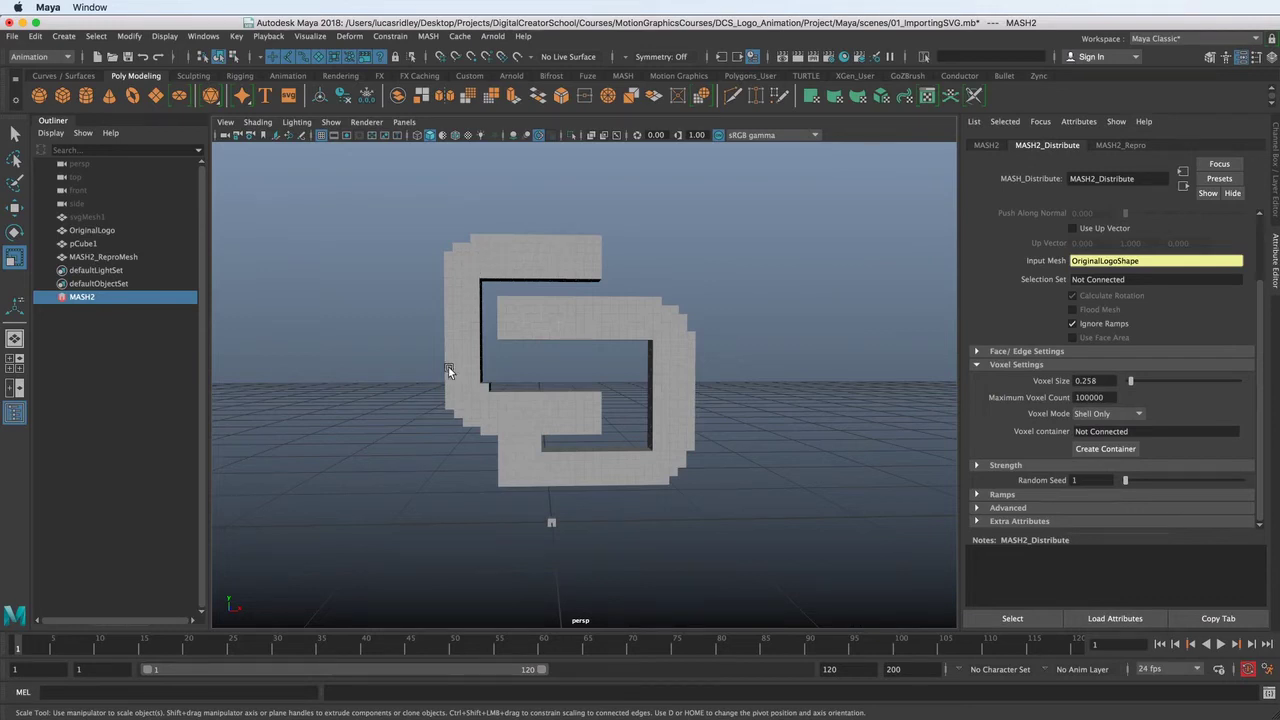
pyautogui.keyDown('alt'); pyautogui.moveTo(605, 440); pyautogui.dragTo(630, 452, button='right'); pyautogui.keyUp('alt')
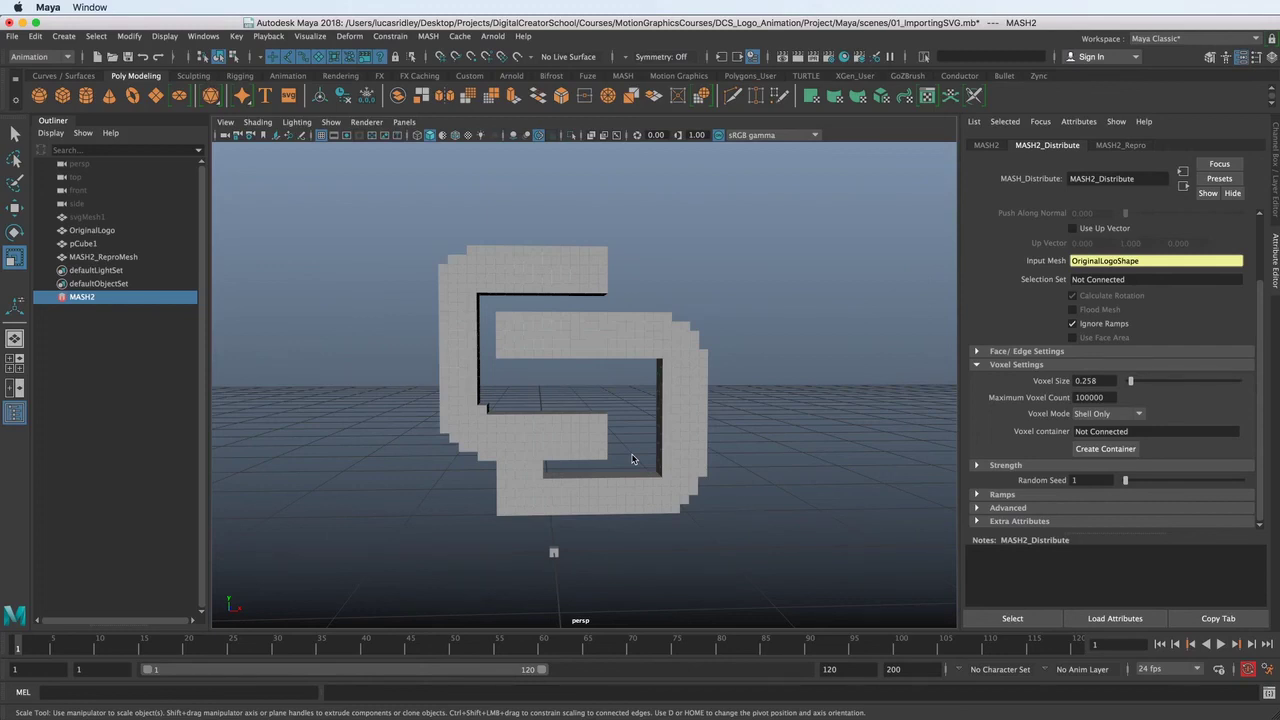
pyautogui.keyDown('alt'); pyautogui.moveTo(582, 348); pyautogui.dragTo(548, 369); pyautogui.keyUp('alt')
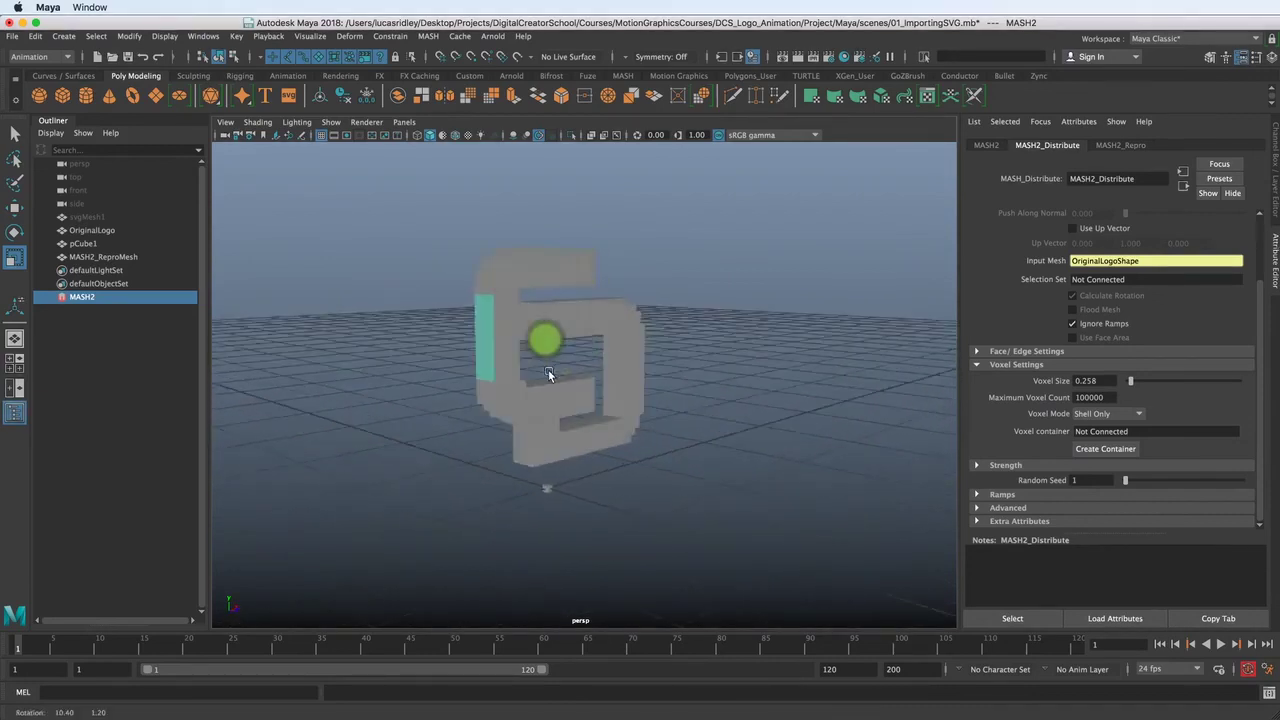
pyautogui.keyDown('alt'); pyautogui.moveTo(545, 340); pyautogui.dragTo(617, 421, button='right'); pyautogui.keyUp('alt')
pyautogui.keyDown('alt'); pyautogui.moveTo(617, 421); pyautogui.dragTo(514, 414); pyautogui.keyUp('alt')
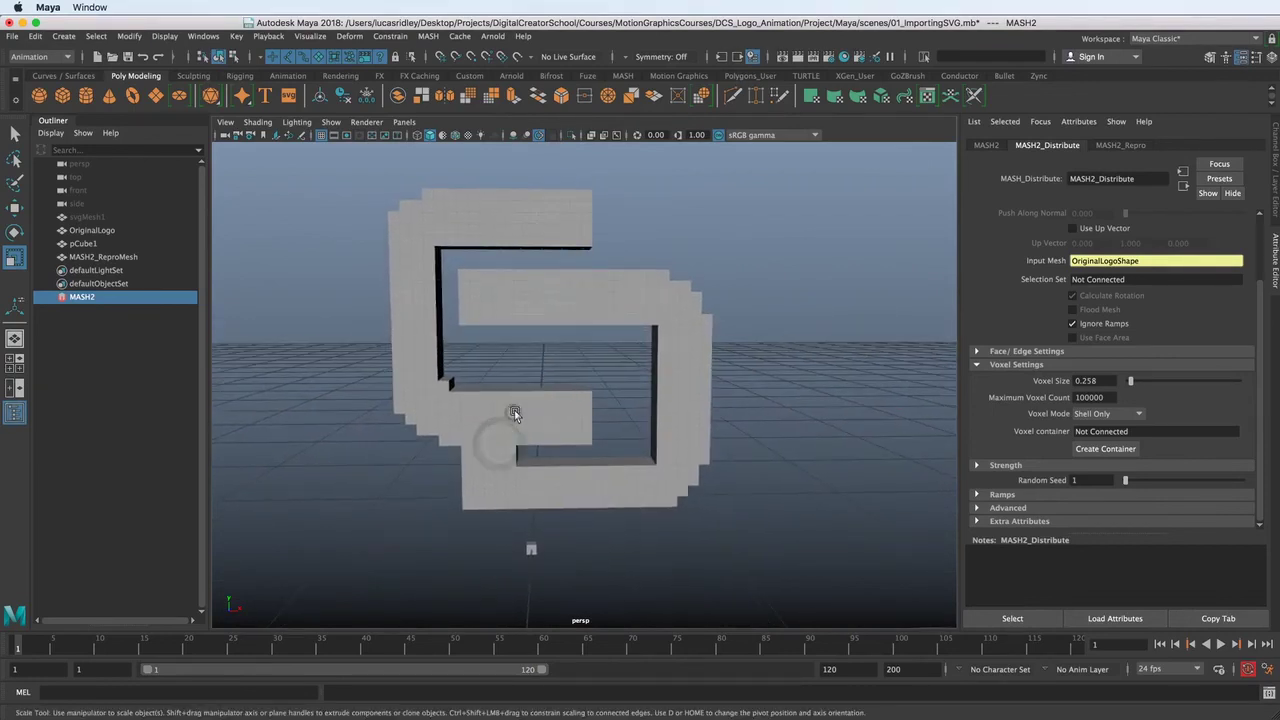